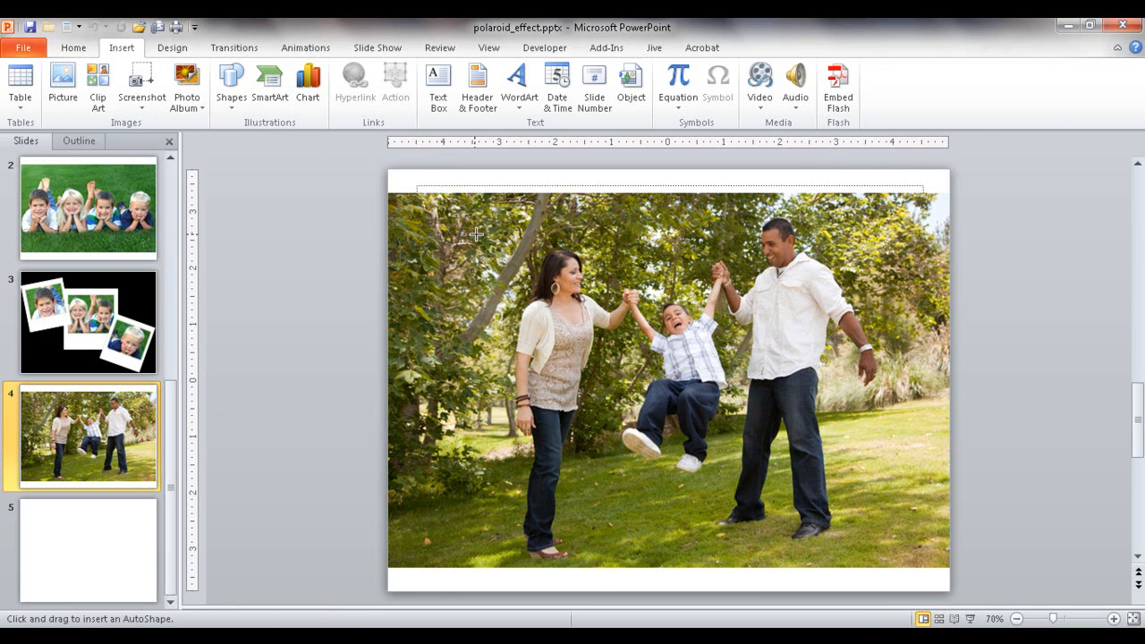
# Draw a rectangle about 3 inches wide and 3.25 inches high over the woman in the photo and duplicate it
pyautogui.moveTo(476, 231); pyautogui.dragTo(642, 412)
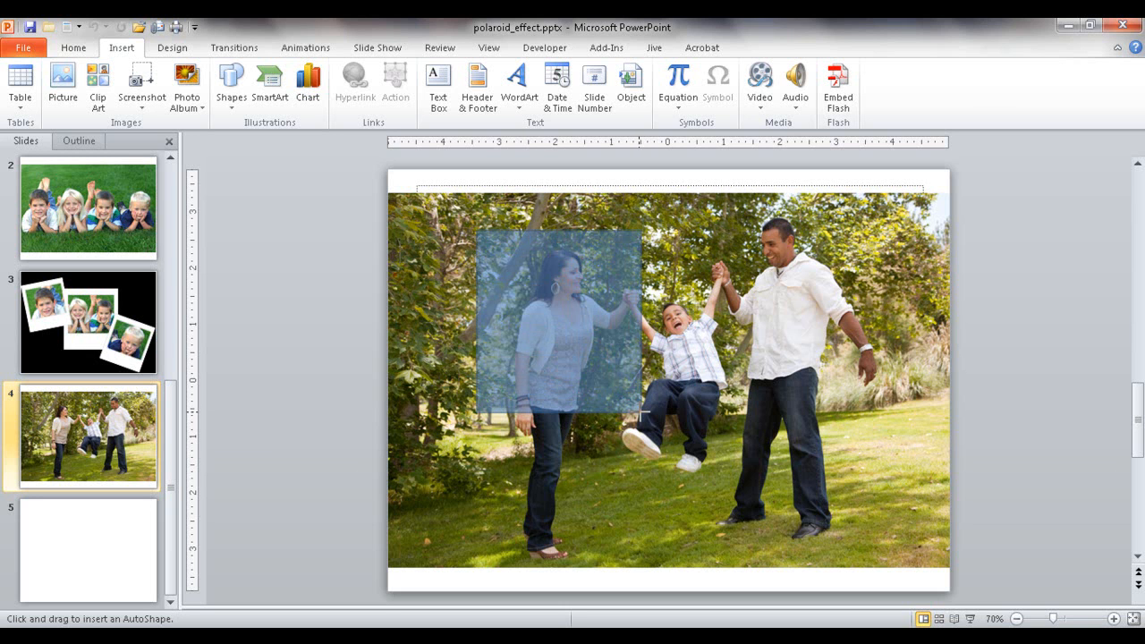
pyautogui.moveTo(643, 413); pyautogui.dragTo(646, 413)
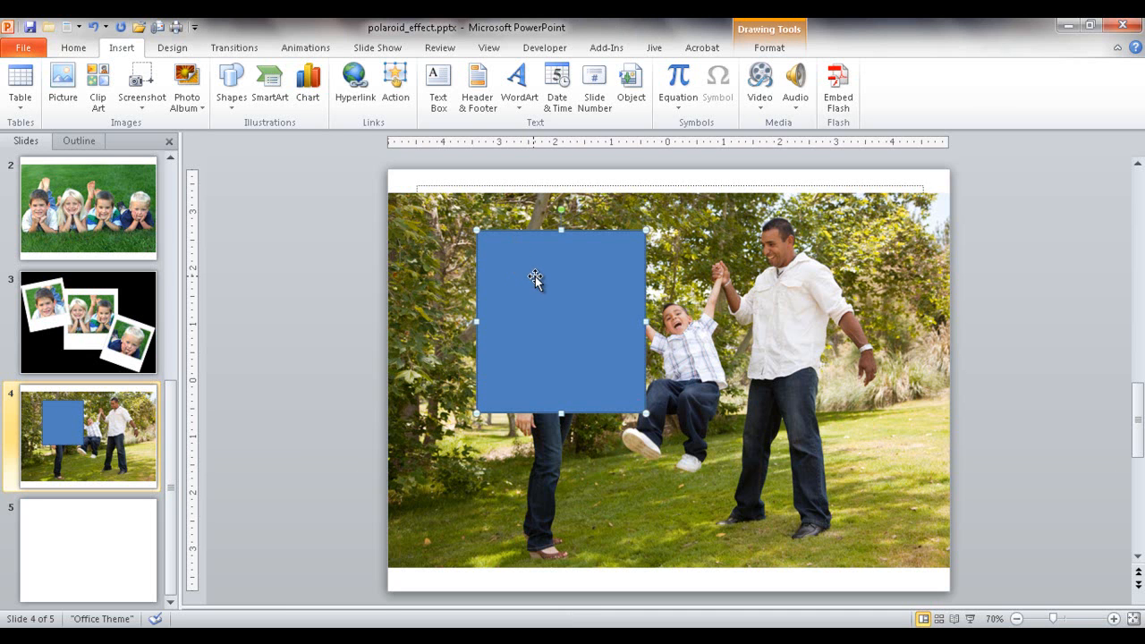
pyautogui.hotkey('ctrl', 'd')
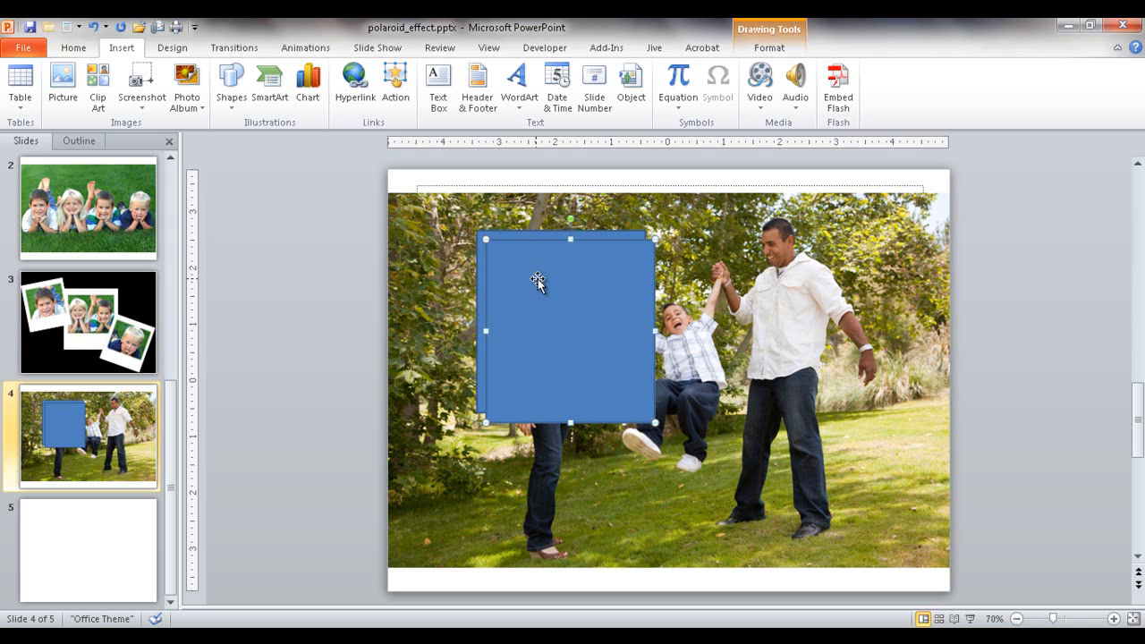
pyautogui.keyDown('shift'); pyautogui.click(657, 247); pyautogui.keyUp('shift')
pyautogui.moveTo(656, 240); pyautogui.dragTo(641, 255)
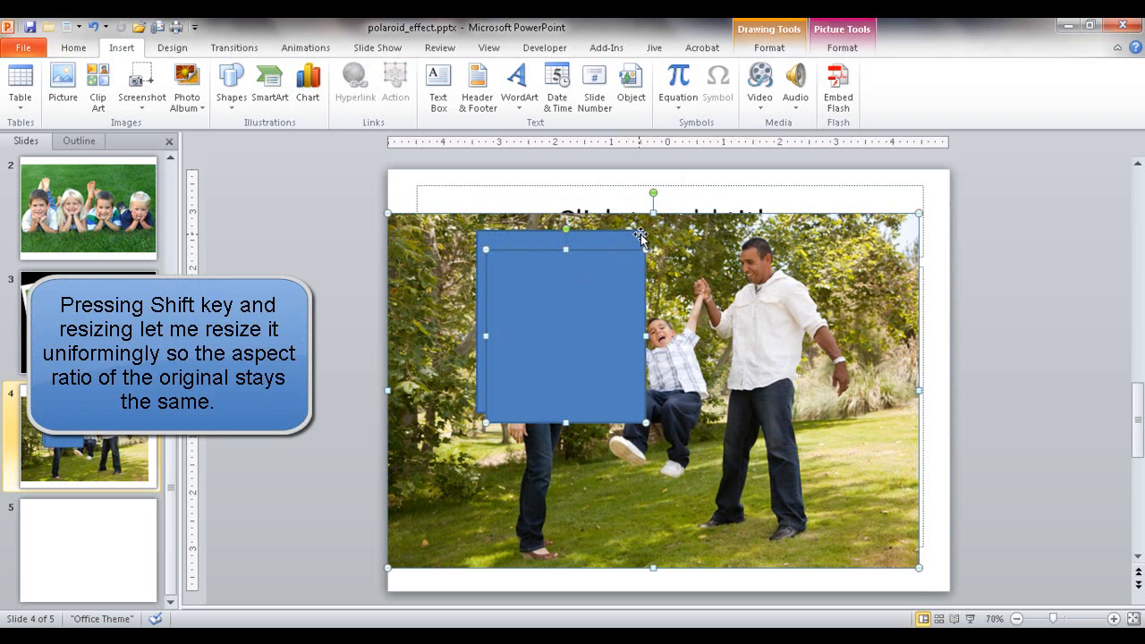
pyautogui.hotkey('ctrl', 'z')
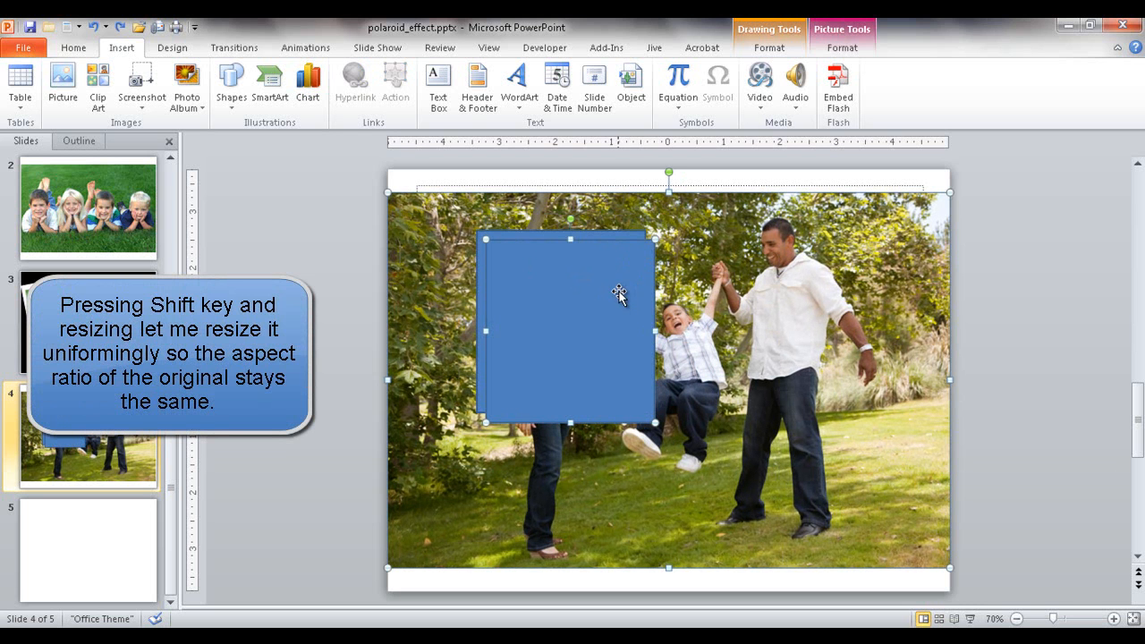
pyautogui.click(314, 214)
# Shrink the duplicate to about 2.46 by 2.13 inches inside the original rectangle, leaving a deeper margin below it like a Polaroid frame
pyautogui.click(557, 332)
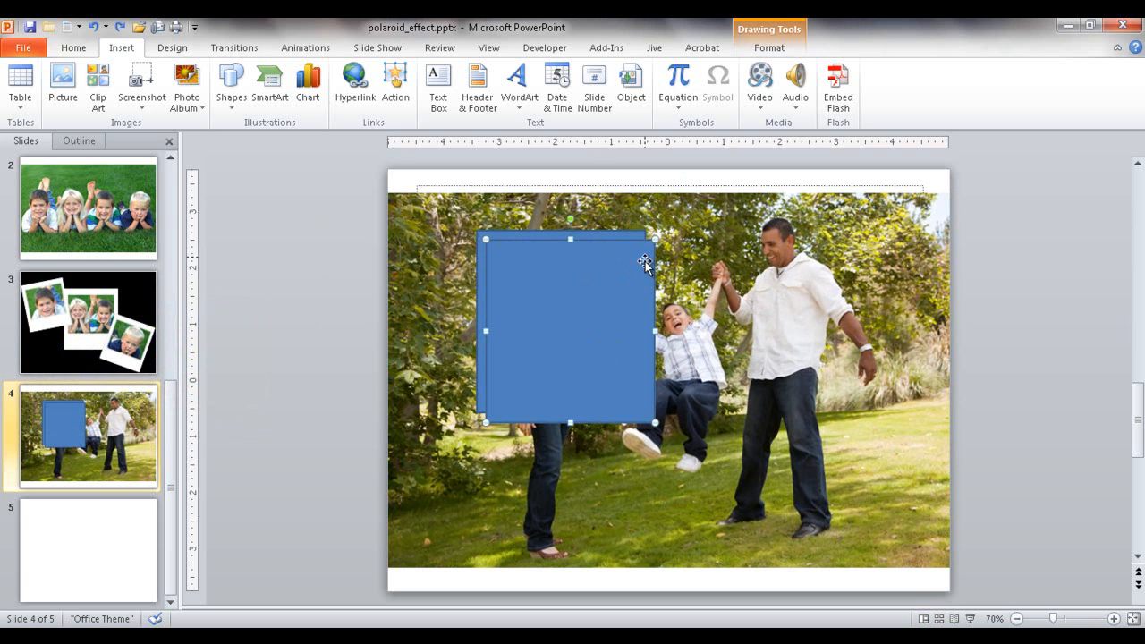
pyautogui.moveTo(658, 236); pyautogui.dragTo(580, 273)
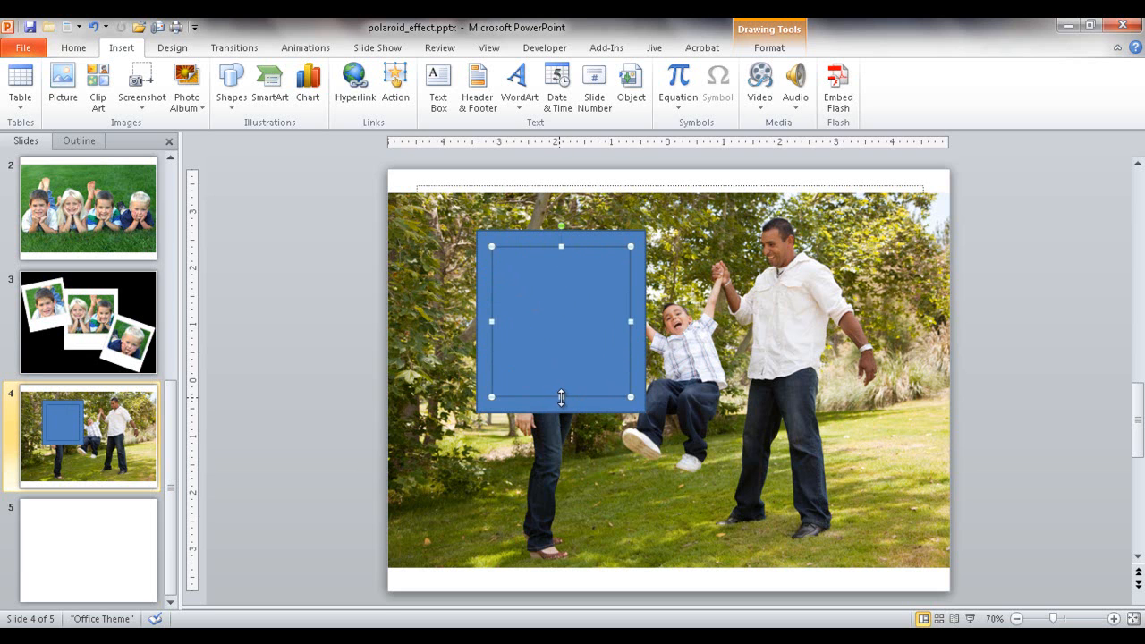
pyautogui.moveTo(561, 397); pyautogui.dragTo(561, 367)
pyautogui.click(341, 391)
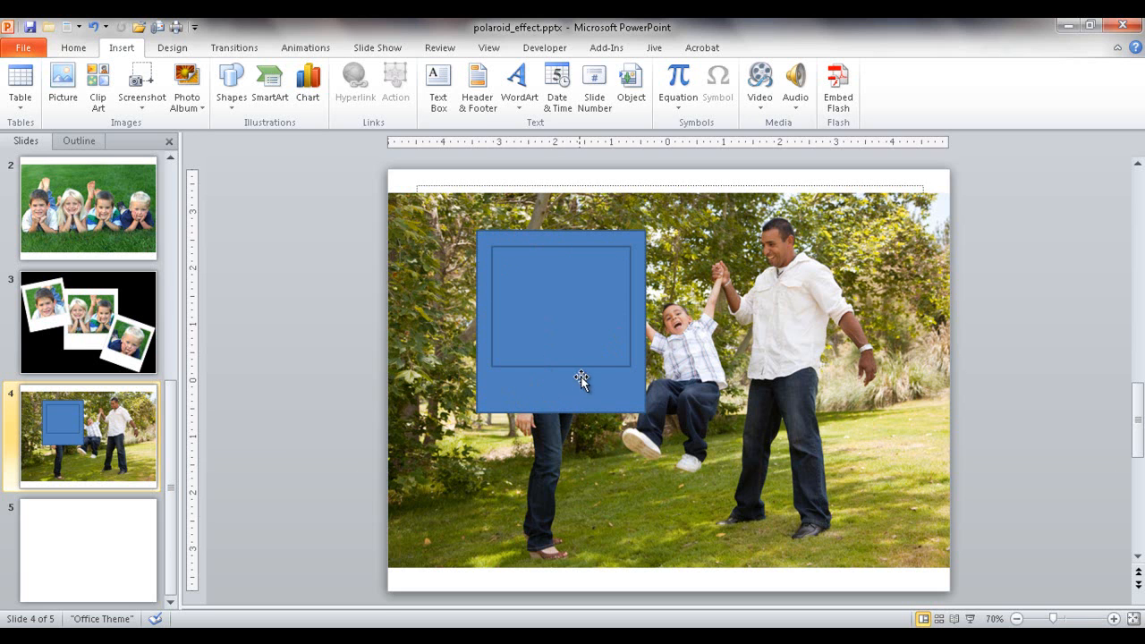
# Fill the outer rectangle with white
pyautogui.click(557, 394)
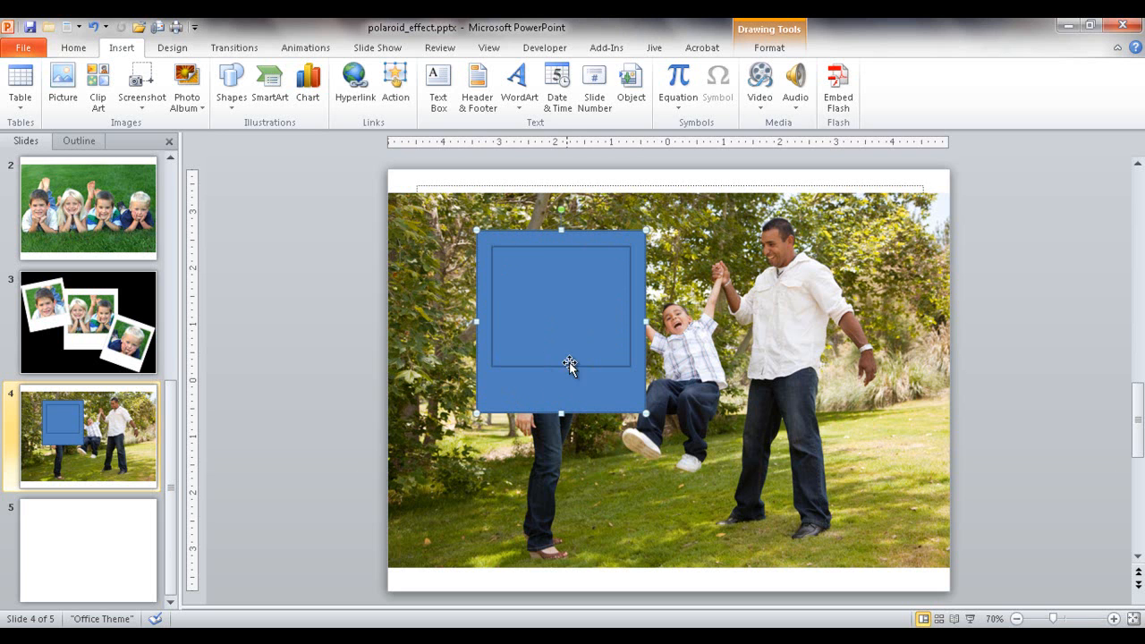
pyautogui.click(767, 49)
pyautogui.click(576, 70)
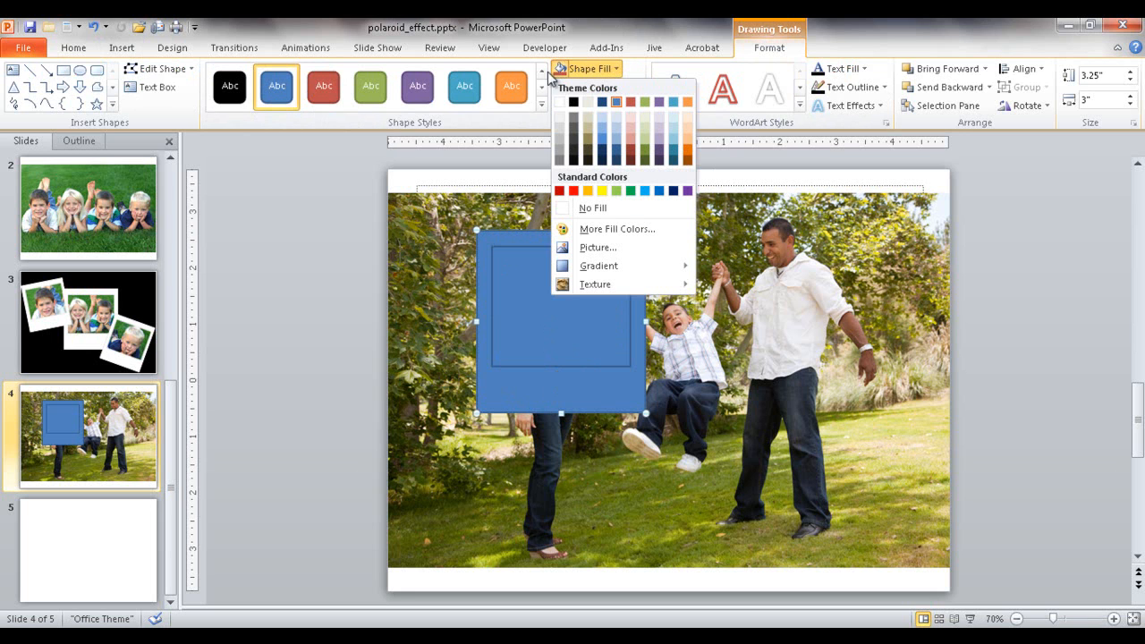
pyautogui.click(559, 102)
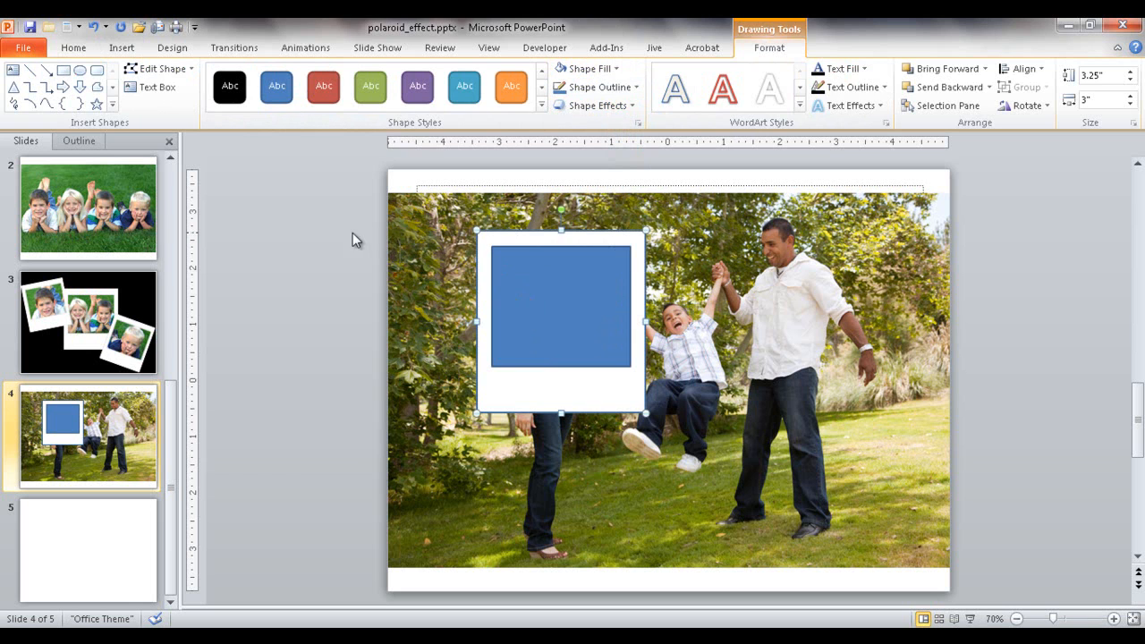
pyautogui.click(312, 243)
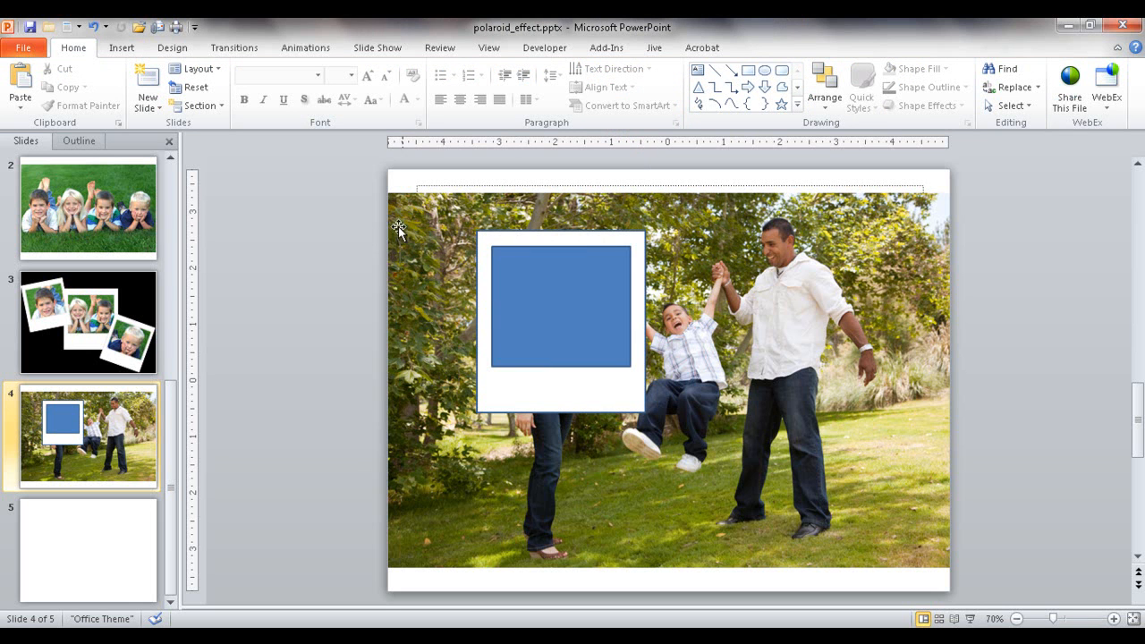
pyautogui.moveTo(340, 222)
pyautogui.mouseDown()
pyautogui.moveTo(517, 288)
pyautogui.moveTo(647, 361)
pyautogui.moveTo(694, 440)
pyautogui.mouseUp()
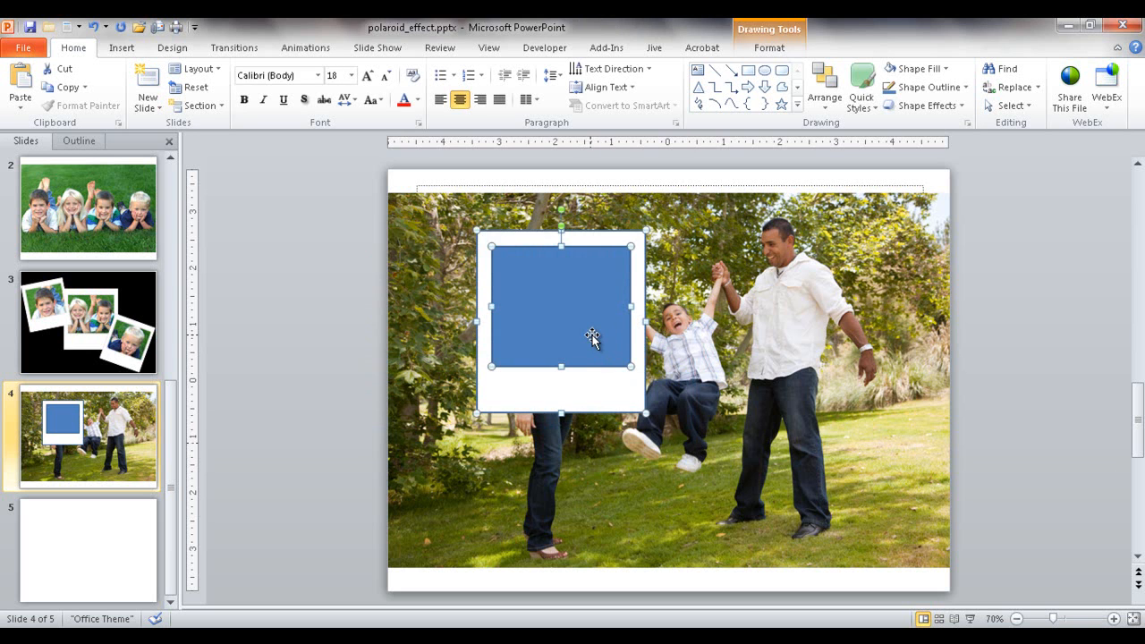
pyautogui.press('Delete')
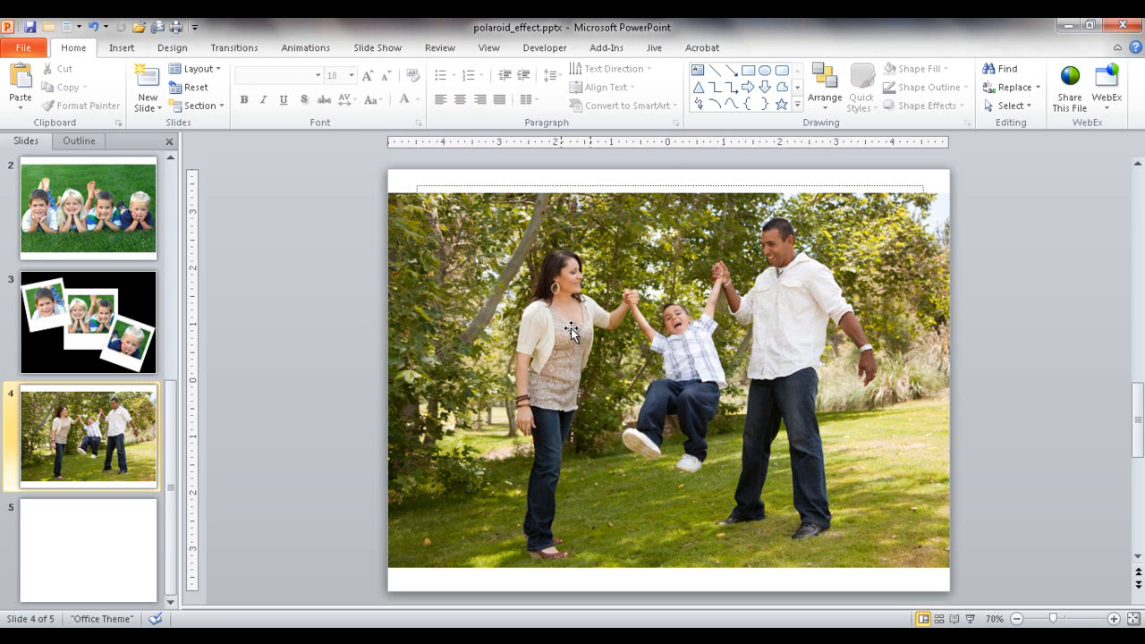
pyautogui.rightClick(522, 304)
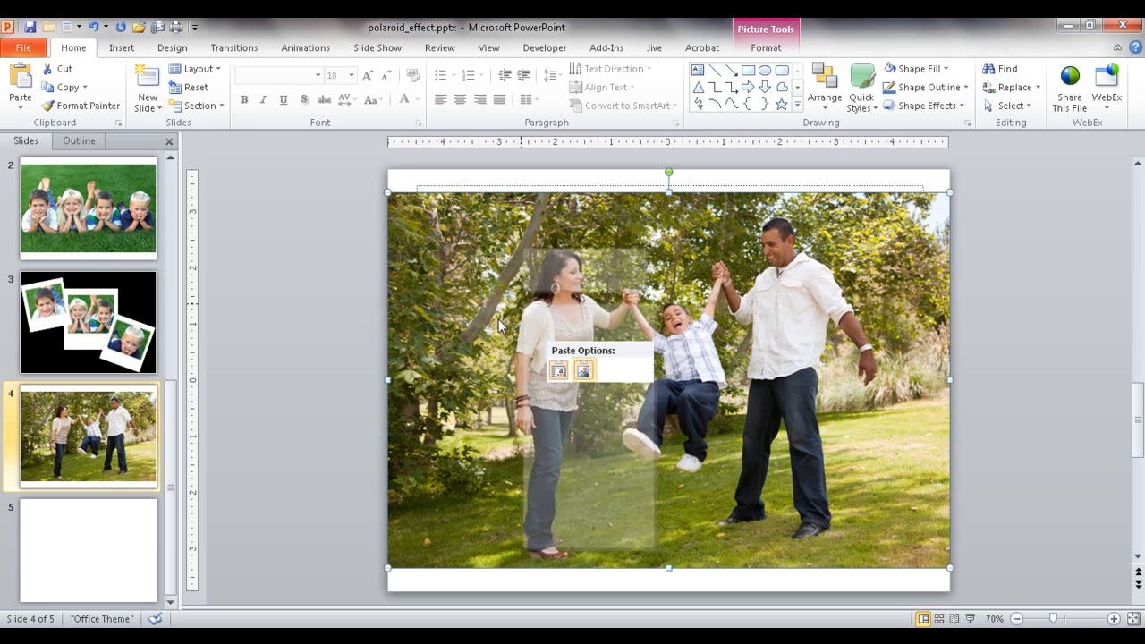
pyautogui.click(21, 107)
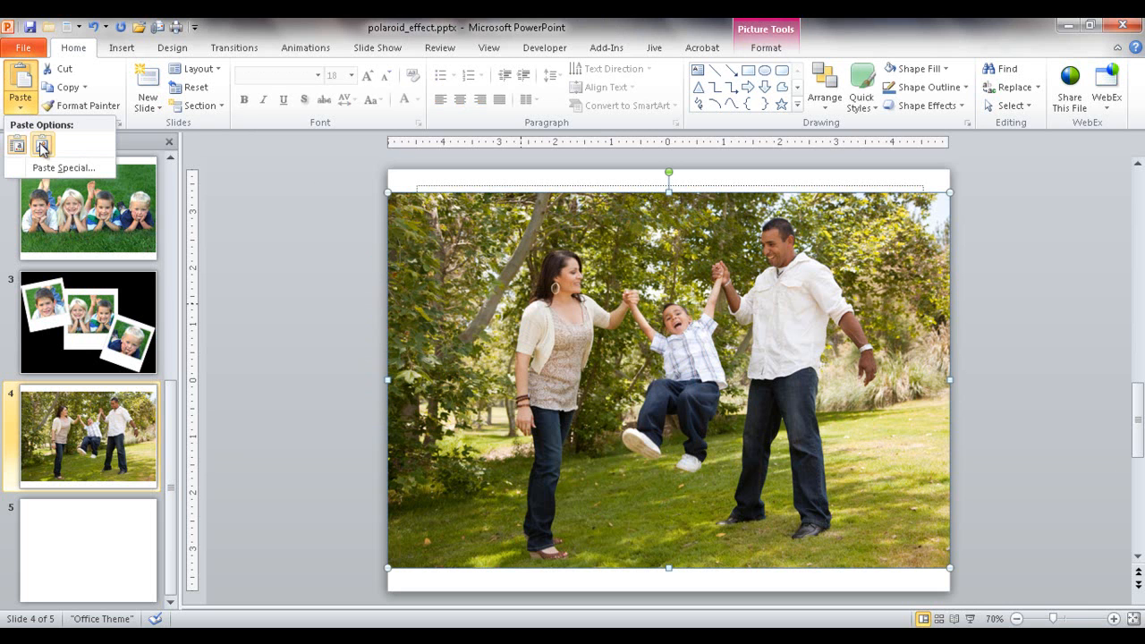
pyautogui.click(41, 147)
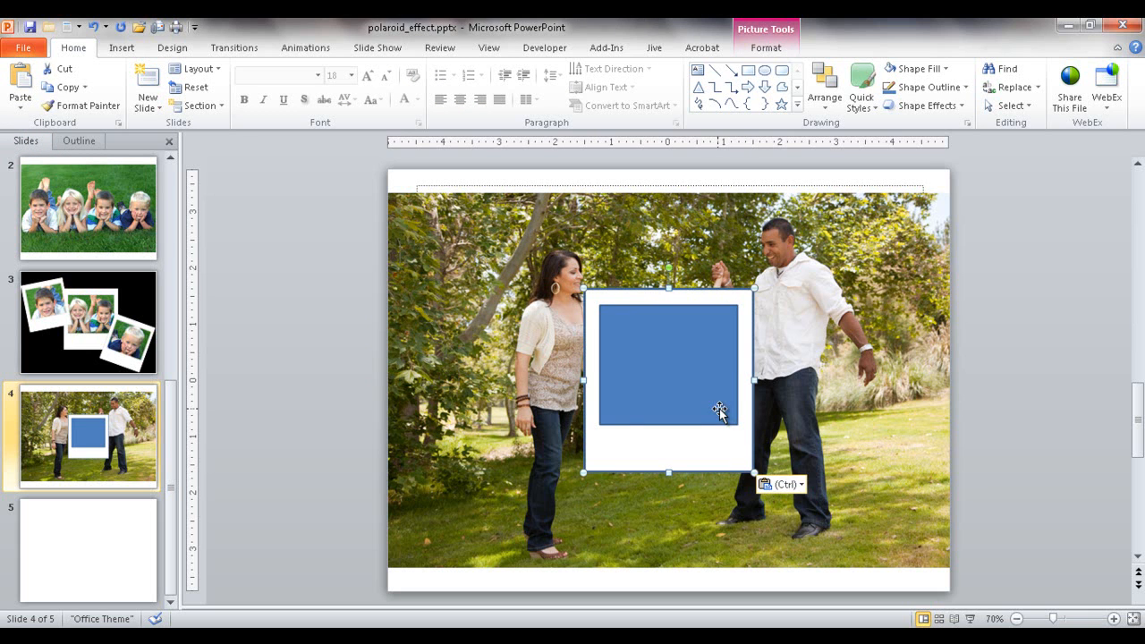
pyautogui.hotkey('ctrl', 'z')
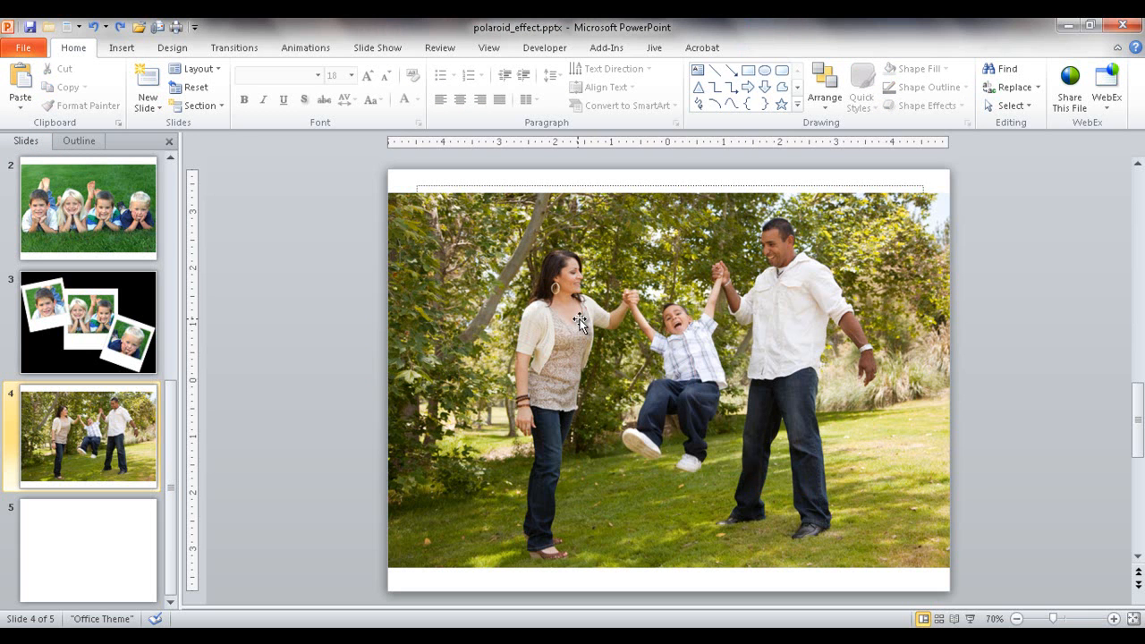
pyautogui.hotkey('ctrl', 'v')
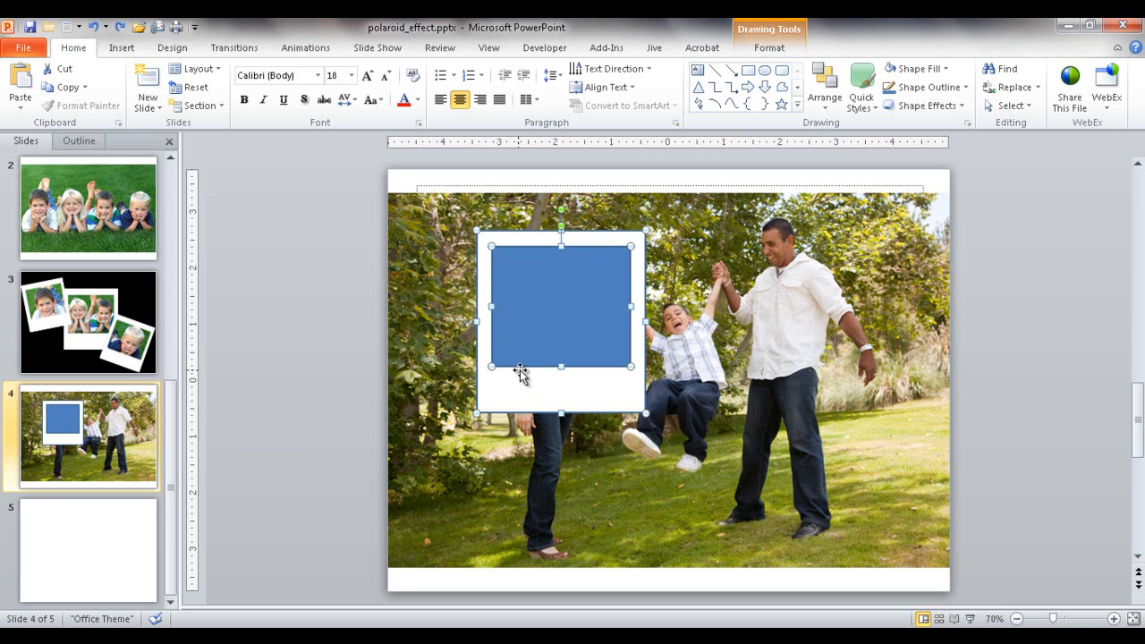
# Change the white outer rectangle's outline to a gray theme color
pyautogui.click(680, 393)
pyautogui.click(643, 398)
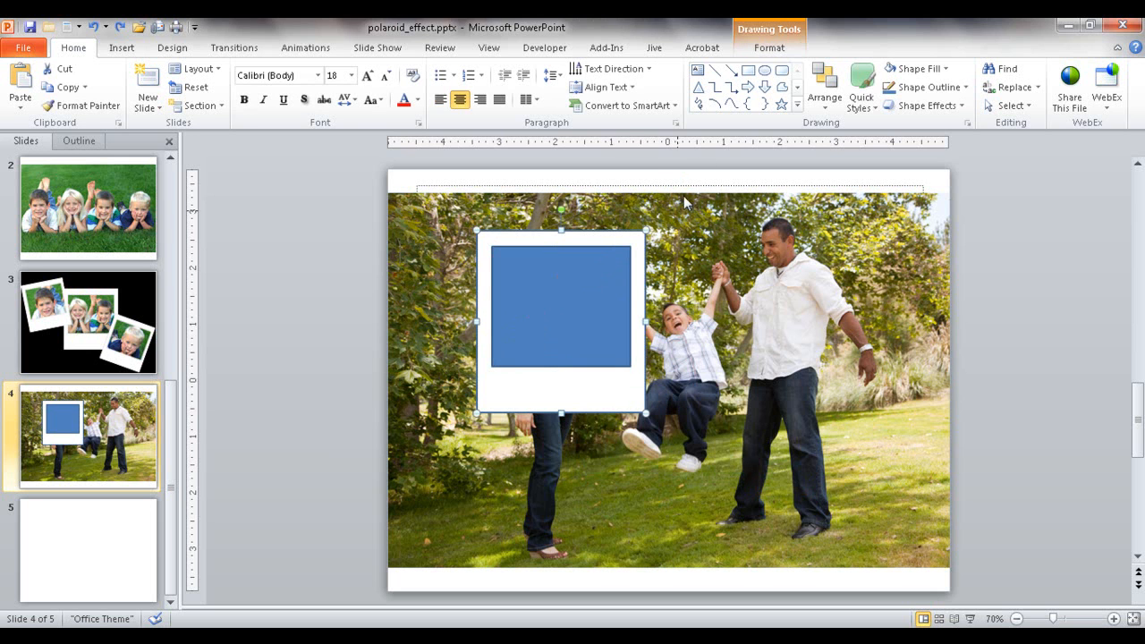
pyautogui.click(767, 52)
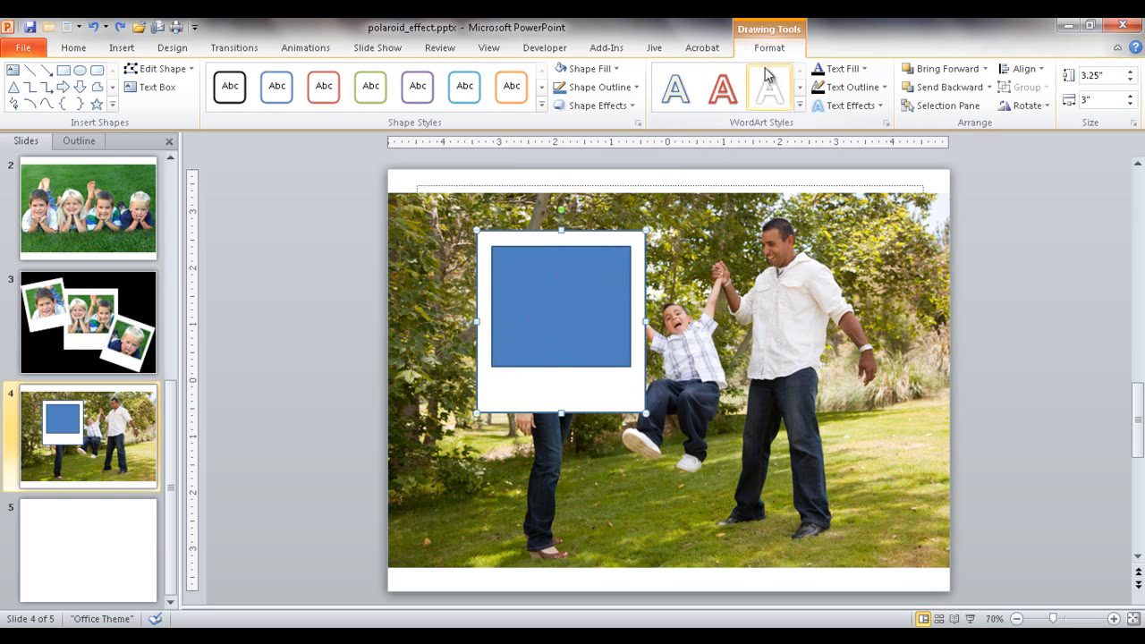
pyautogui.click(598, 86)
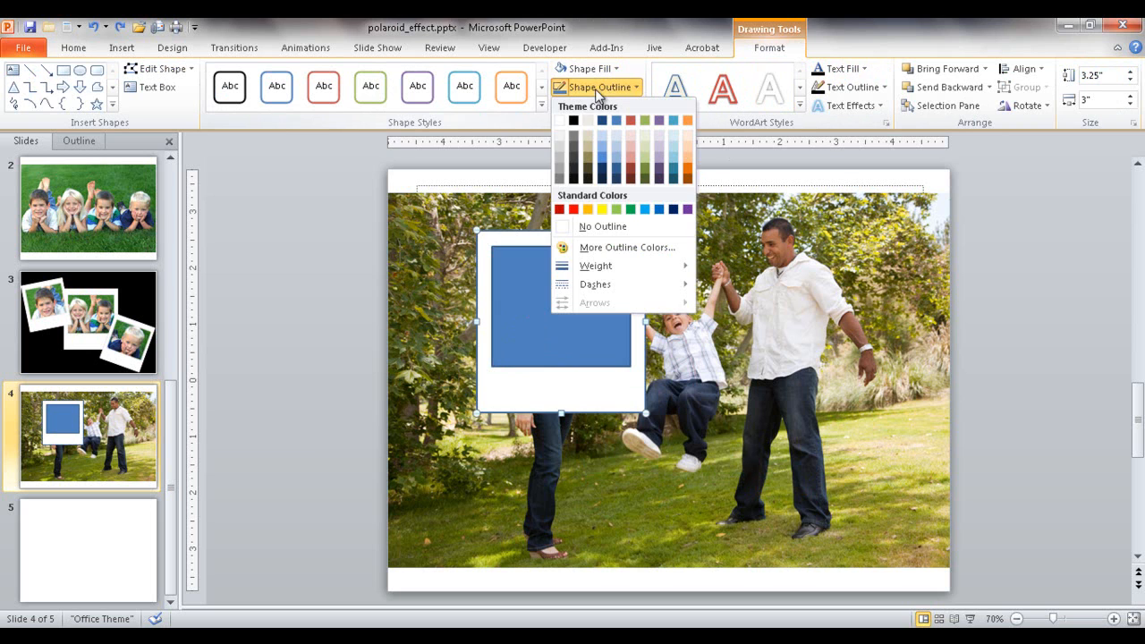
pyautogui.click(560, 173)
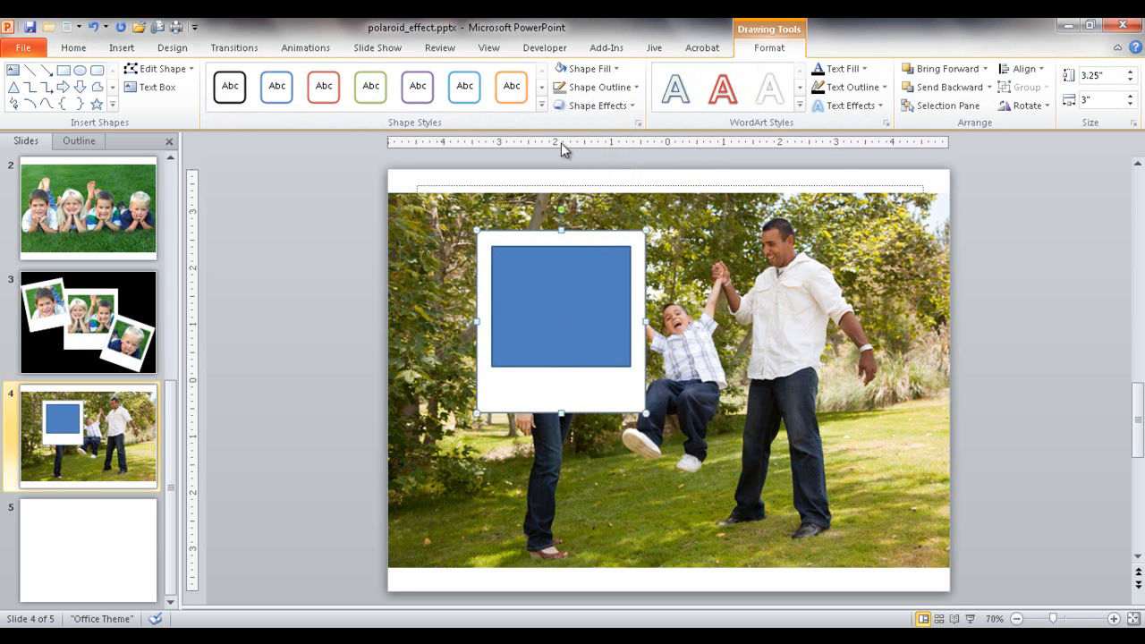
# Change the blue inner rectangle's outline to a light gray theme color
pyautogui.click(559, 251)
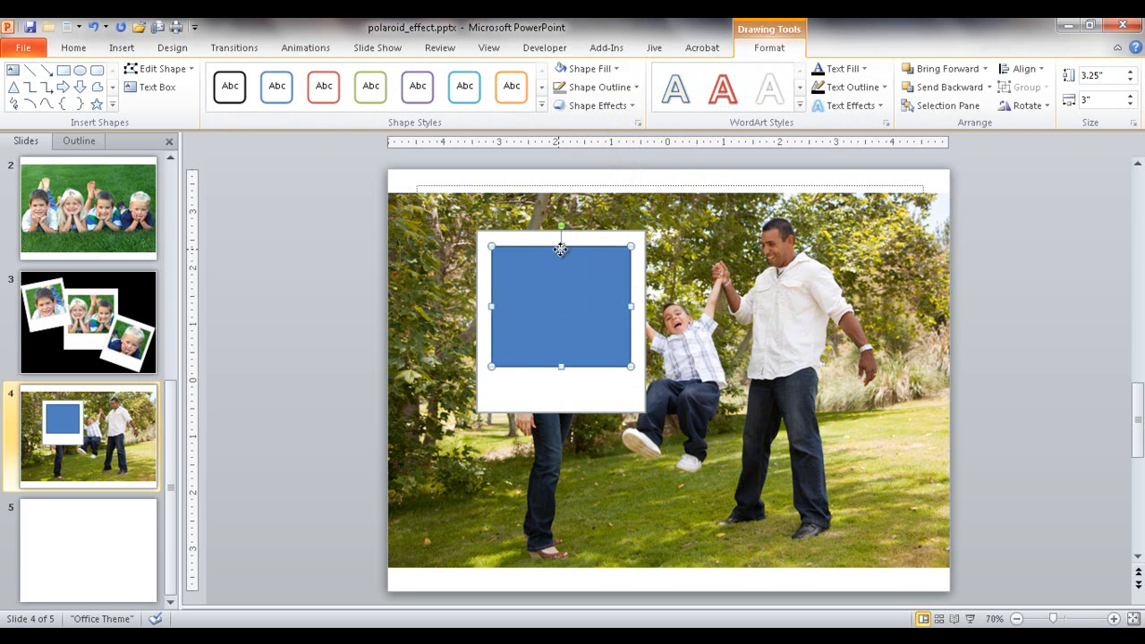
pyautogui.click(587, 90)
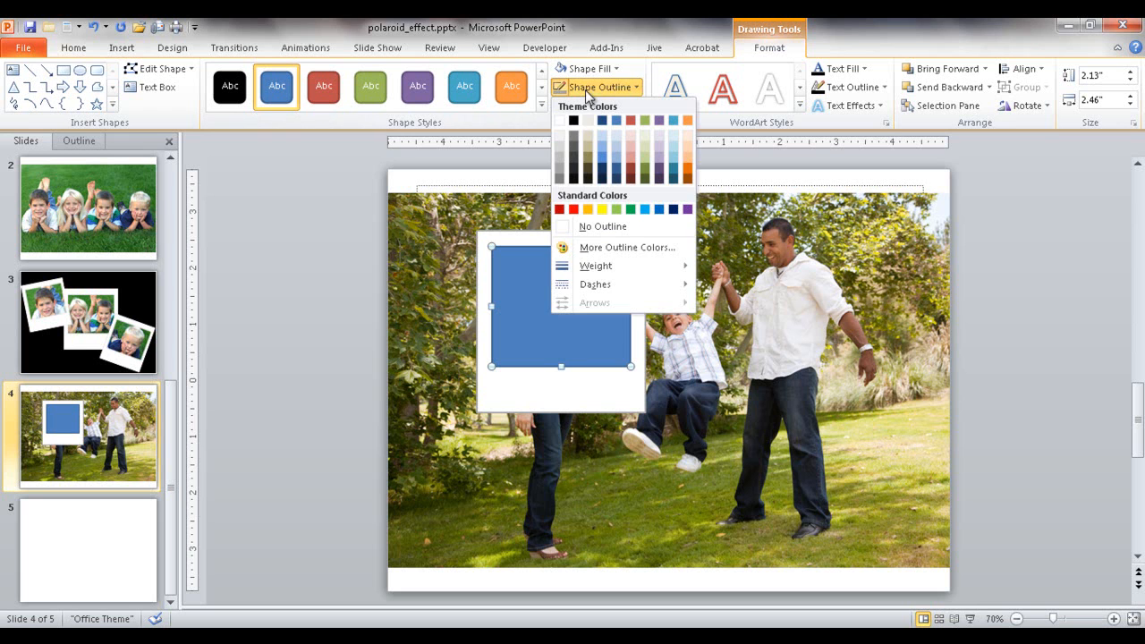
pyautogui.click(562, 150)
pyautogui.click(356, 283)
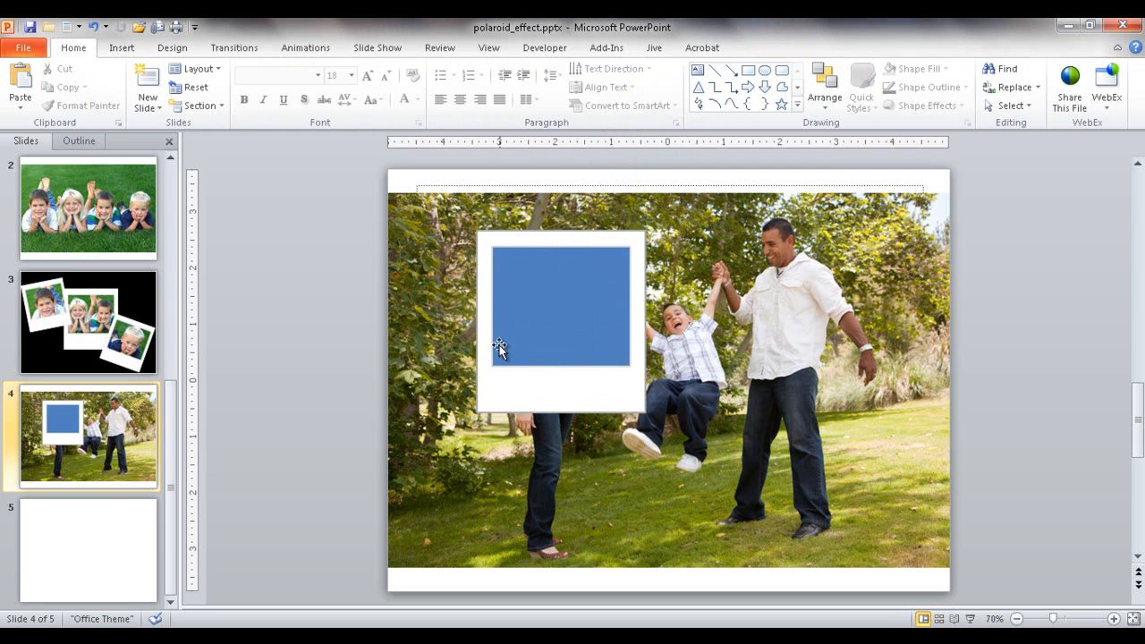
# Cut both rectangles together and paste them back onto the slide as a single picture
pyautogui.moveTo(335, 217); pyautogui.dragTo(718, 454)
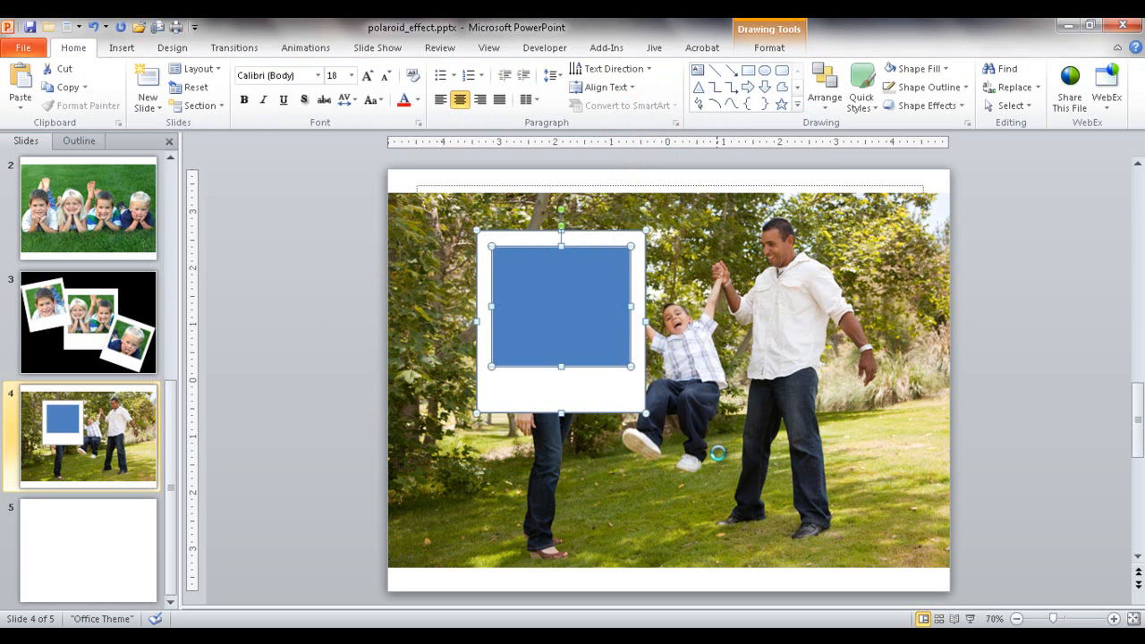
pyautogui.press('Delete')
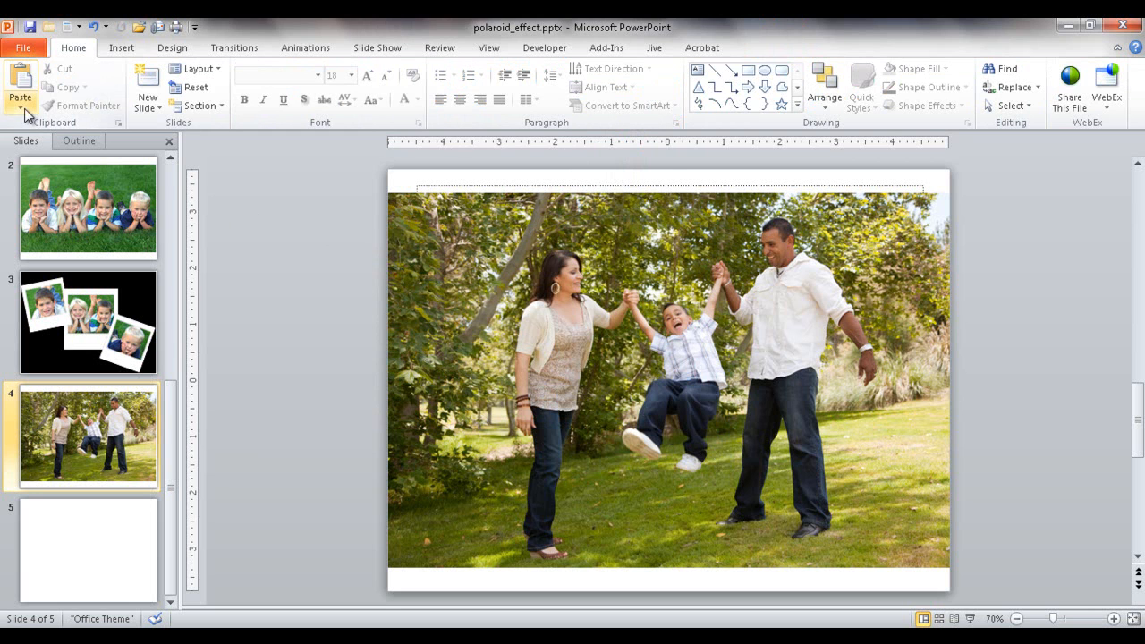
pyautogui.rightClick(459, 266)
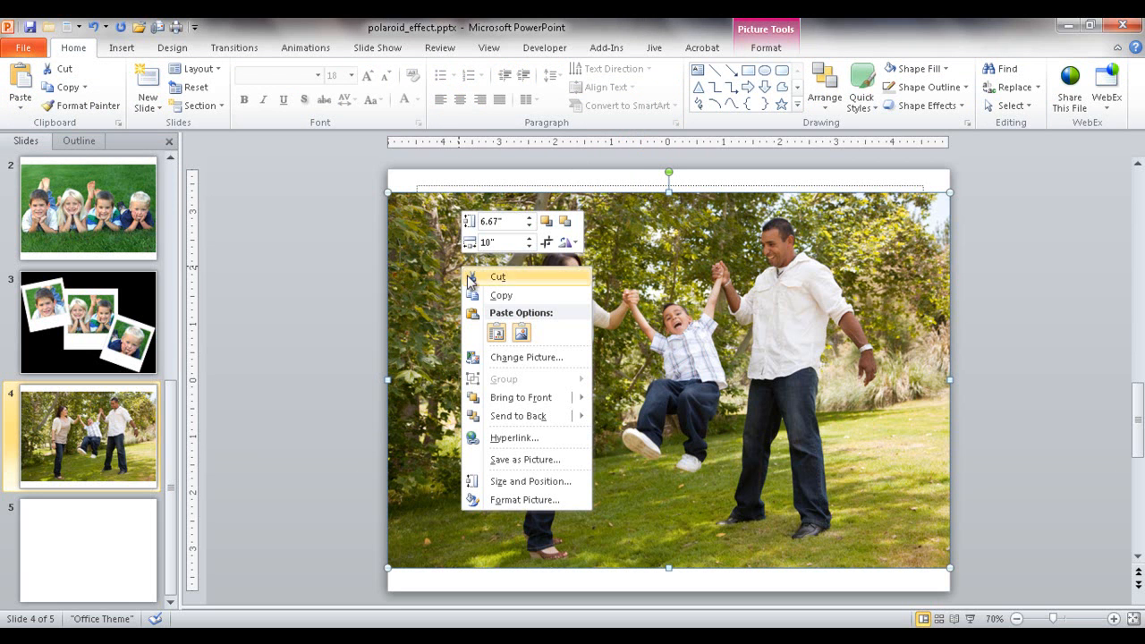
pyautogui.click(521, 332)
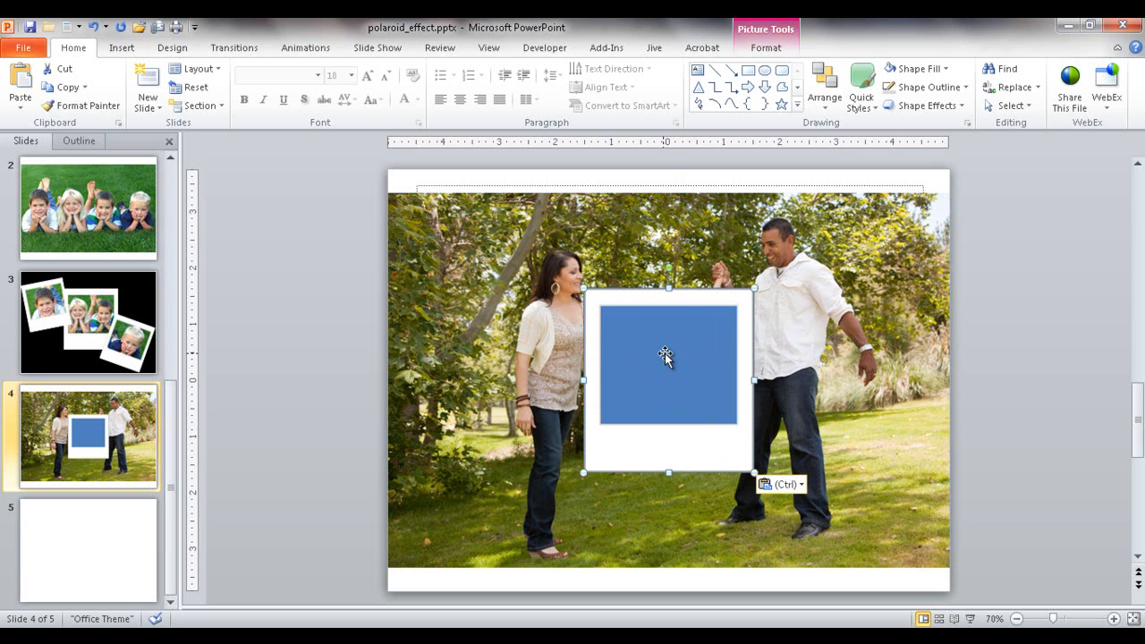
# Make the frame picture's blue area transparent and move the frame over the woman's face and upper body
pyautogui.click(767, 47)
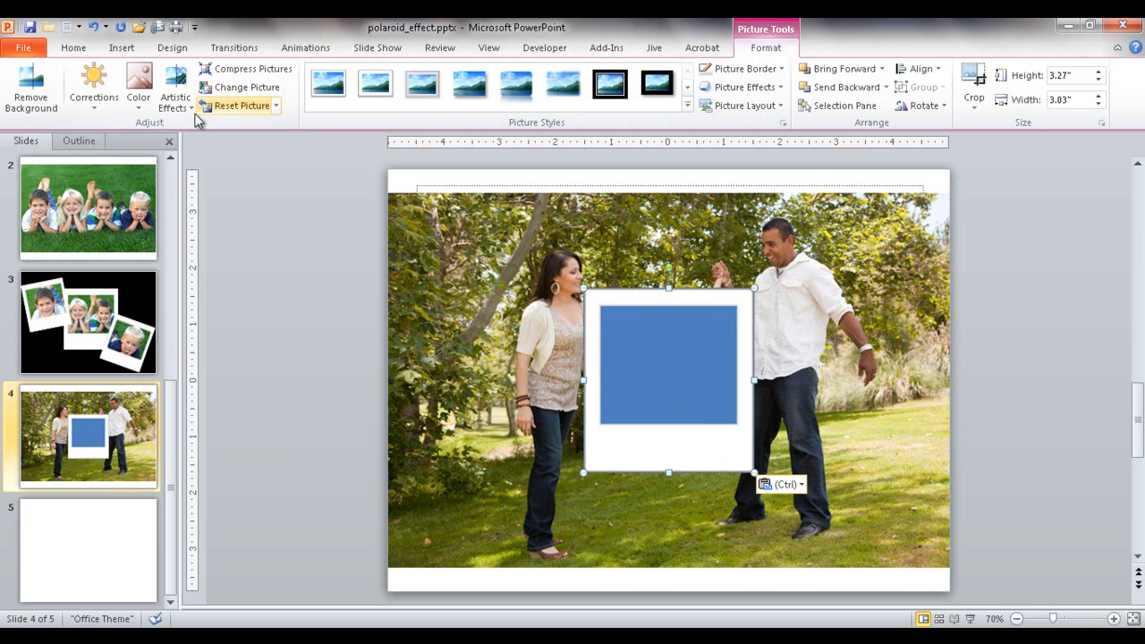
pyautogui.click(139, 115)
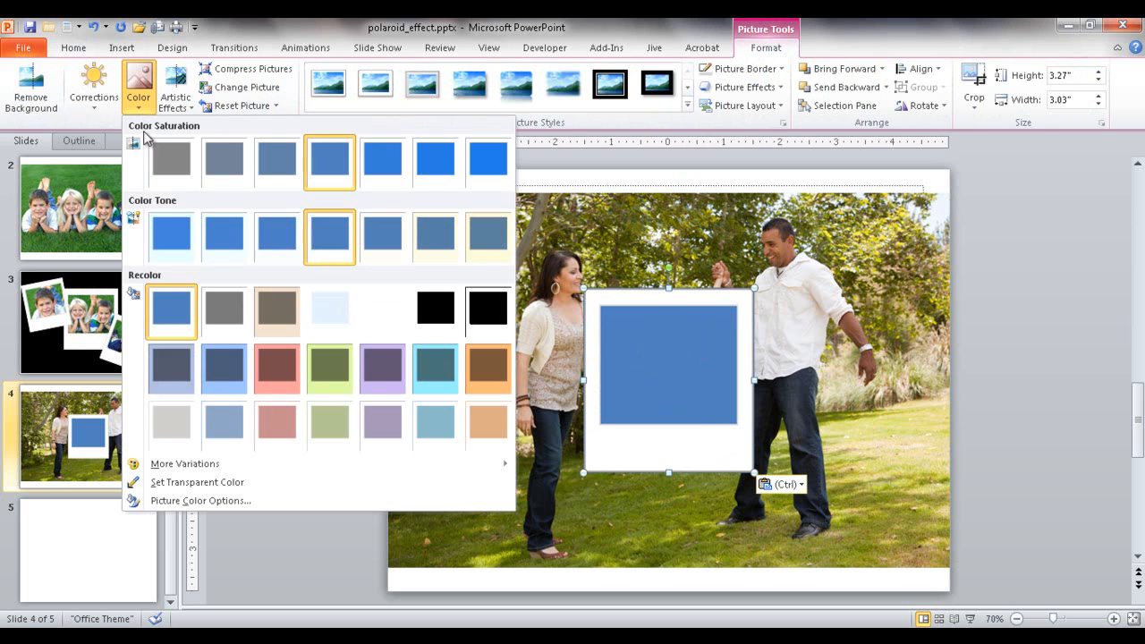
pyautogui.click(197, 482)
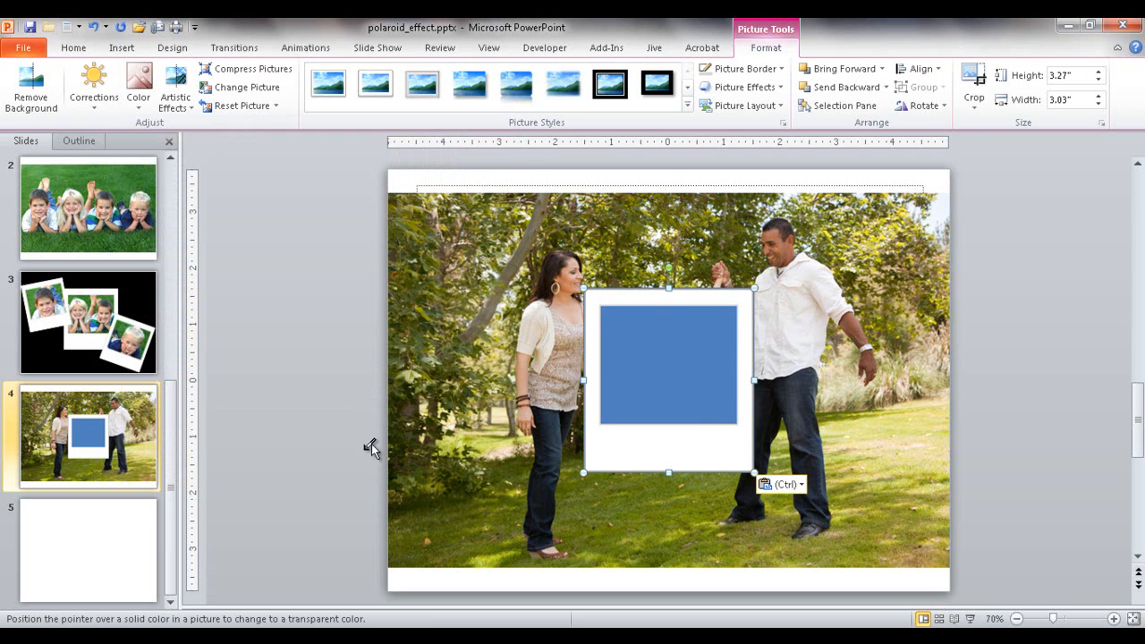
pyautogui.click(663, 358)
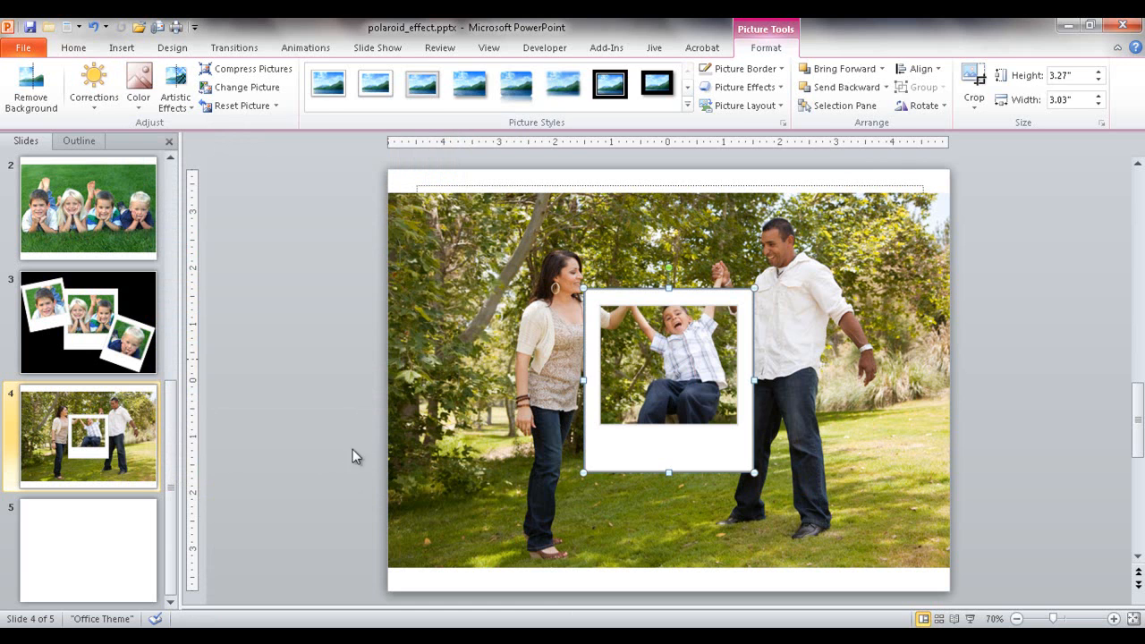
pyautogui.click(327, 455)
pyautogui.moveTo(642, 459); pyautogui.dragTo(543, 391)
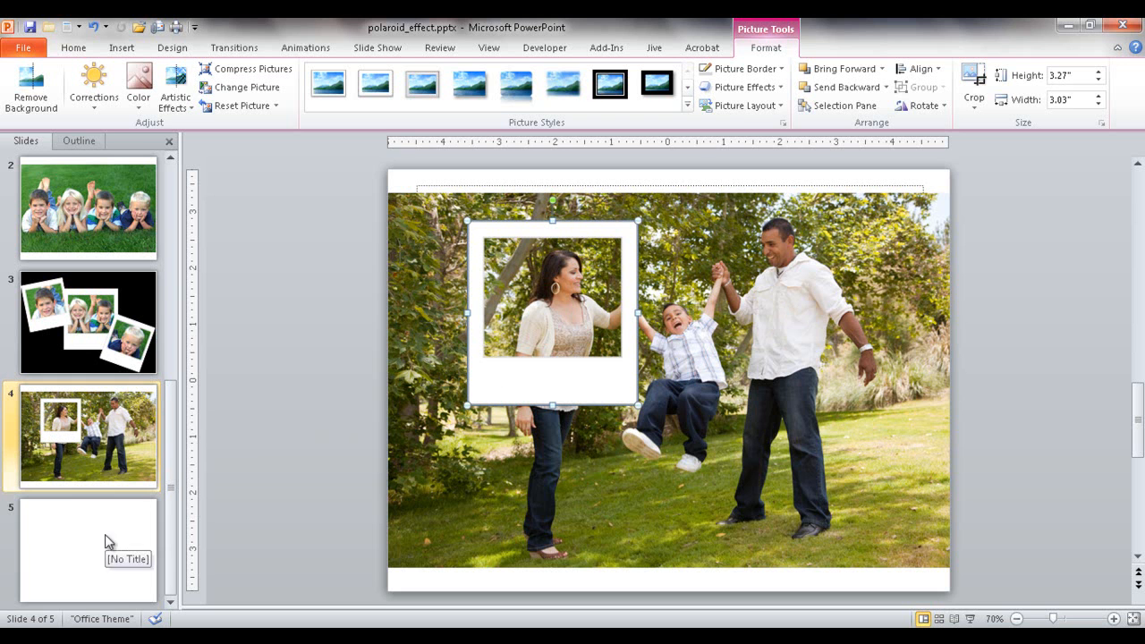
# Delete the blank slide 5 and duplicate the family photo slide three times
pyautogui.click(85, 560)
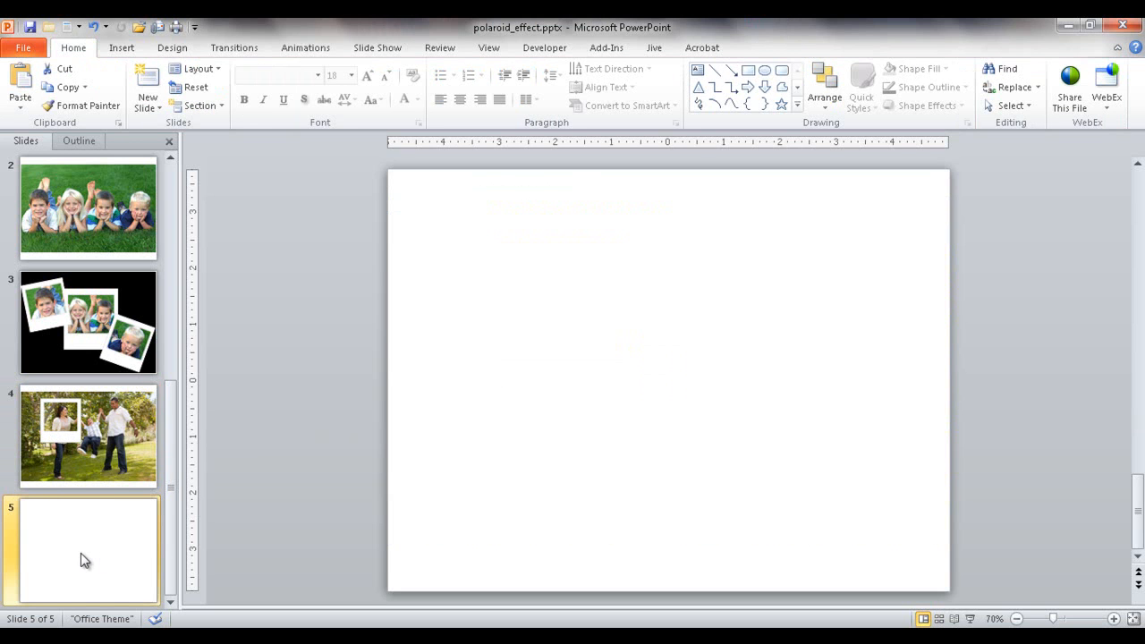
pyautogui.press('Delete')
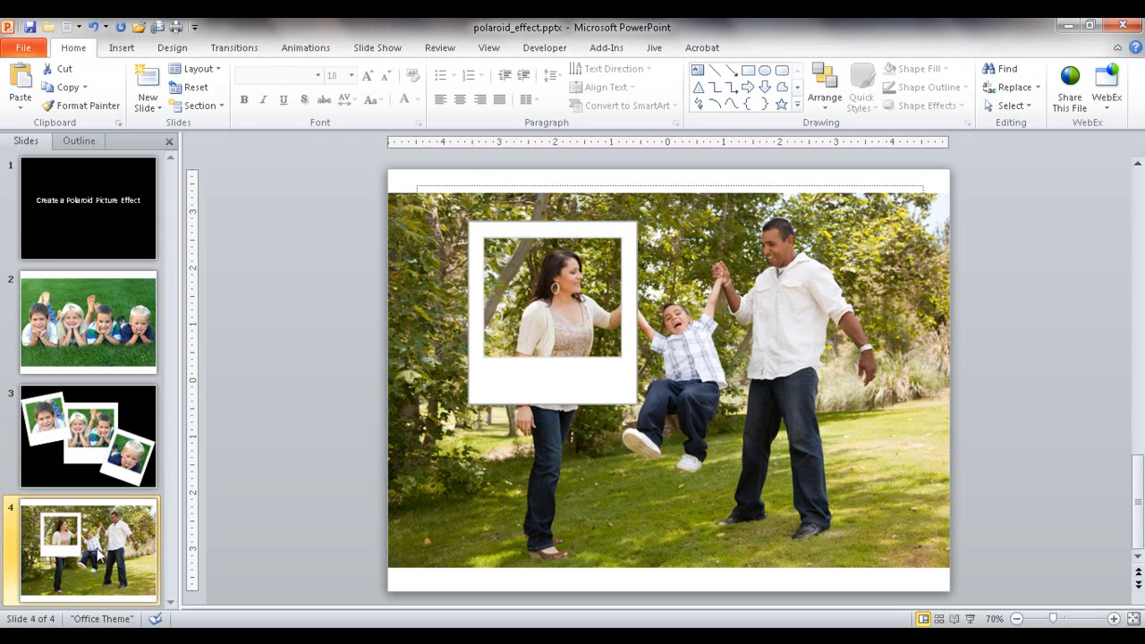
pyautogui.hotkey('ctrl', 'd')
pyautogui.hotkey('ctrl', 'd')
pyautogui.hotkey('ctrl', 'd')
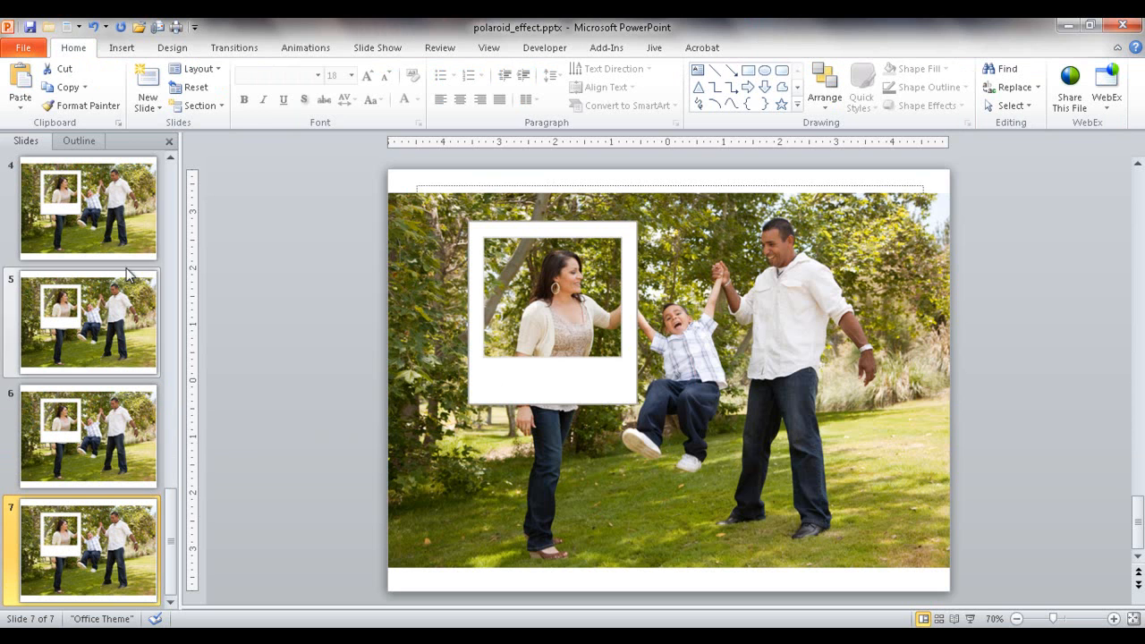
# On slide 4, nudge the frame slightly right and crop the family photo around the woman to about 2.64" high by 2.67" wide, within the frame's outer edges
pyautogui.click(114, 213)
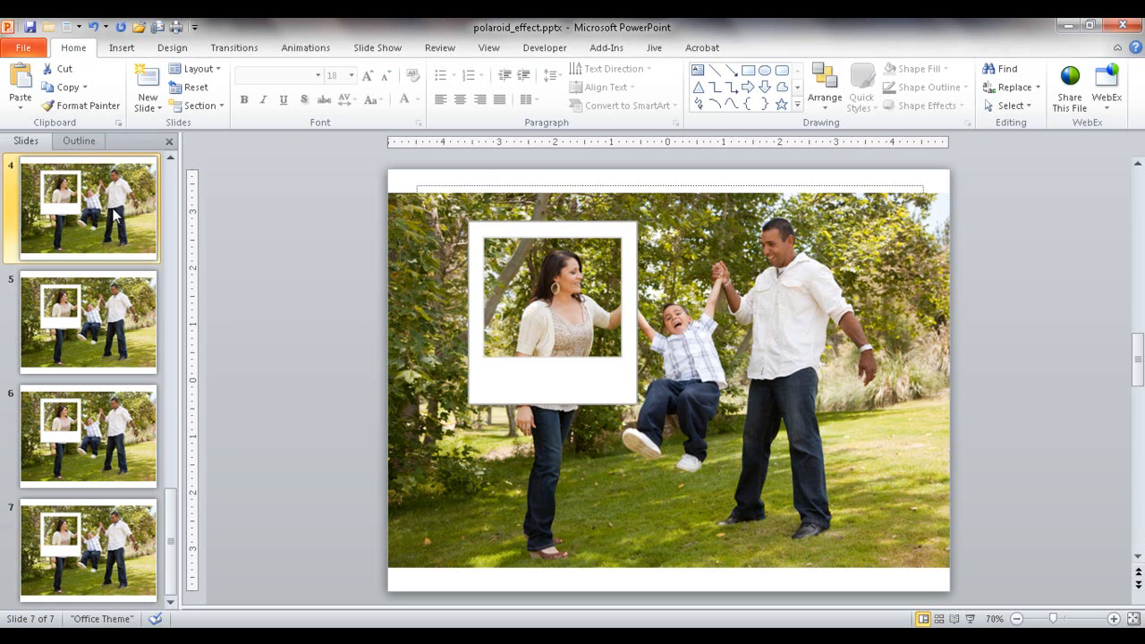
pyautogui.moveTo(548, 383); pyautogui.dragTo(558, 384)
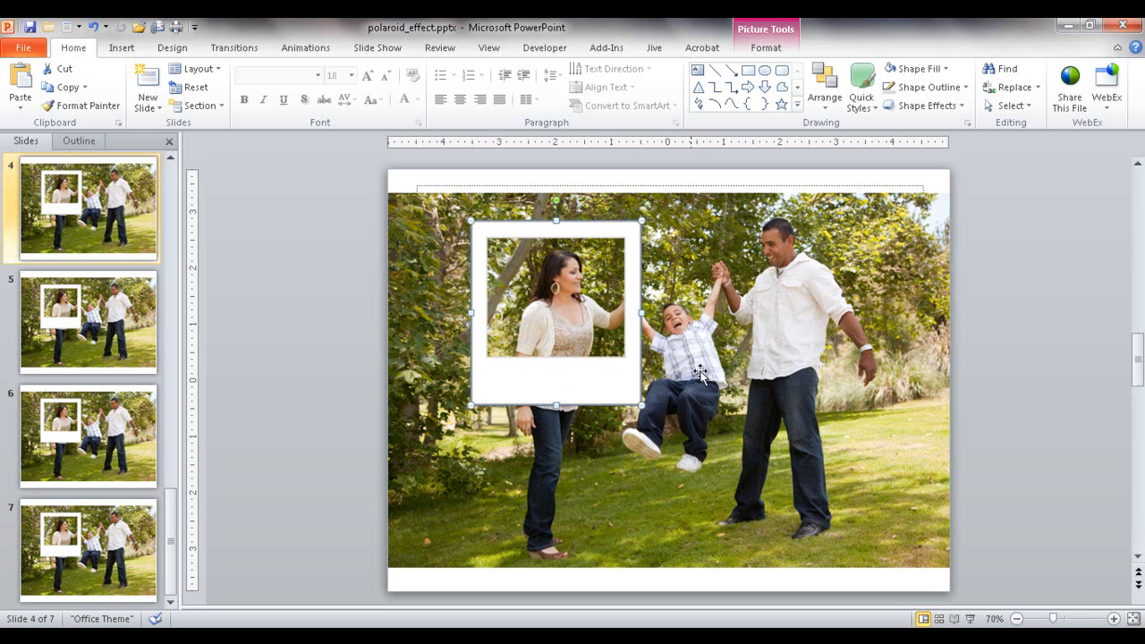
pyautogui.click(784, 479)
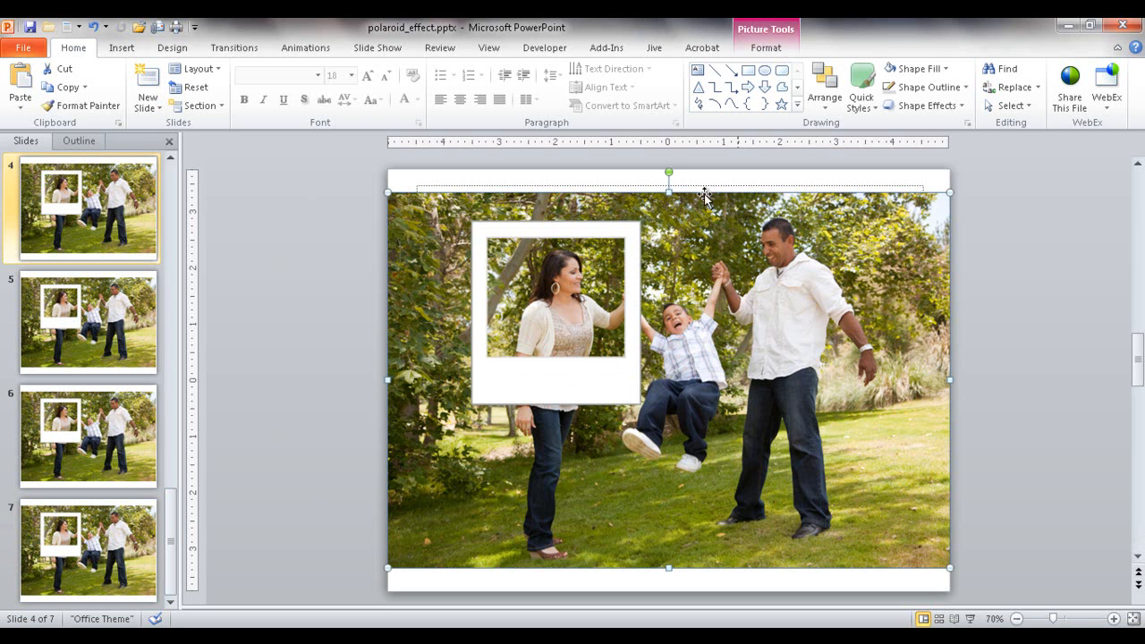
pyautogui.click(769, 52)
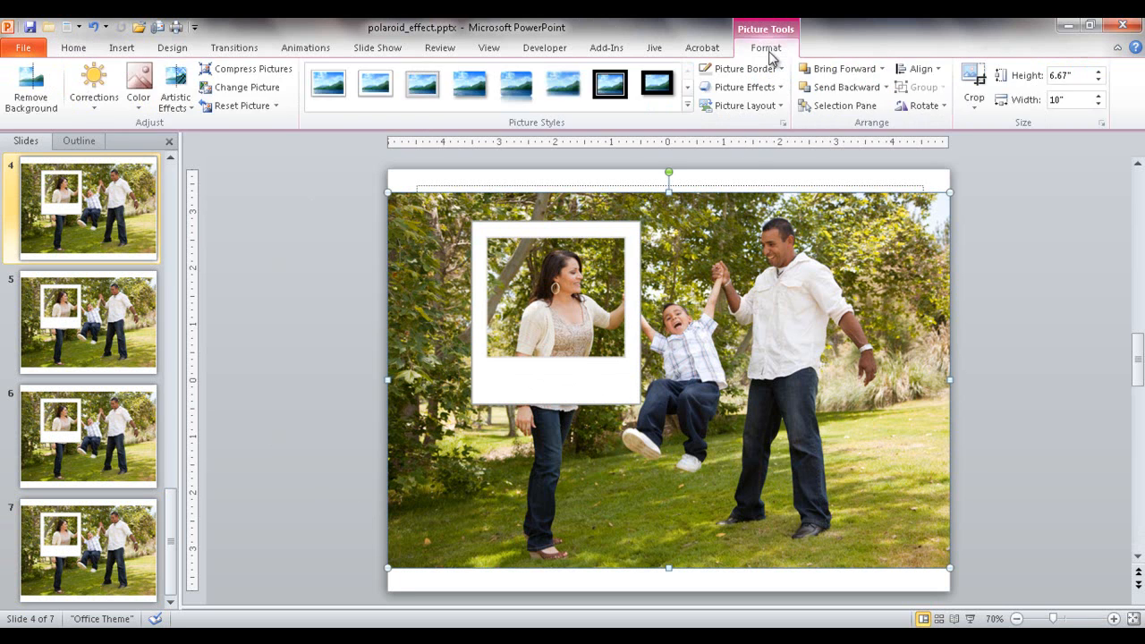
pyautogui.click(977, 81)
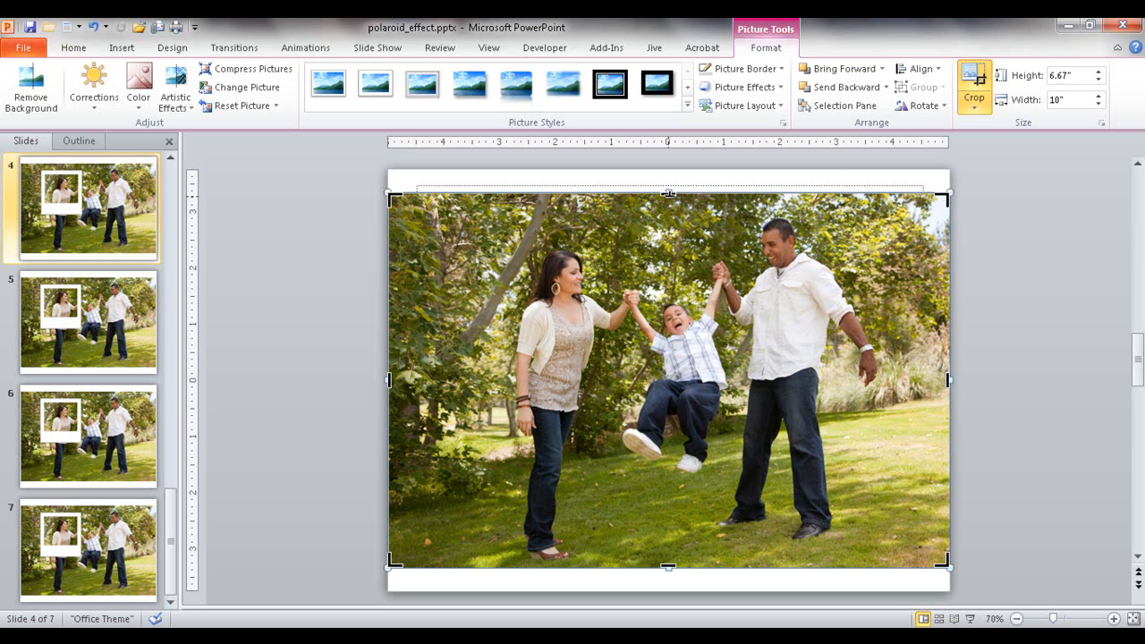
pyautogui.moveTo(669, 190); pyautogui.dragTo(633, 231)
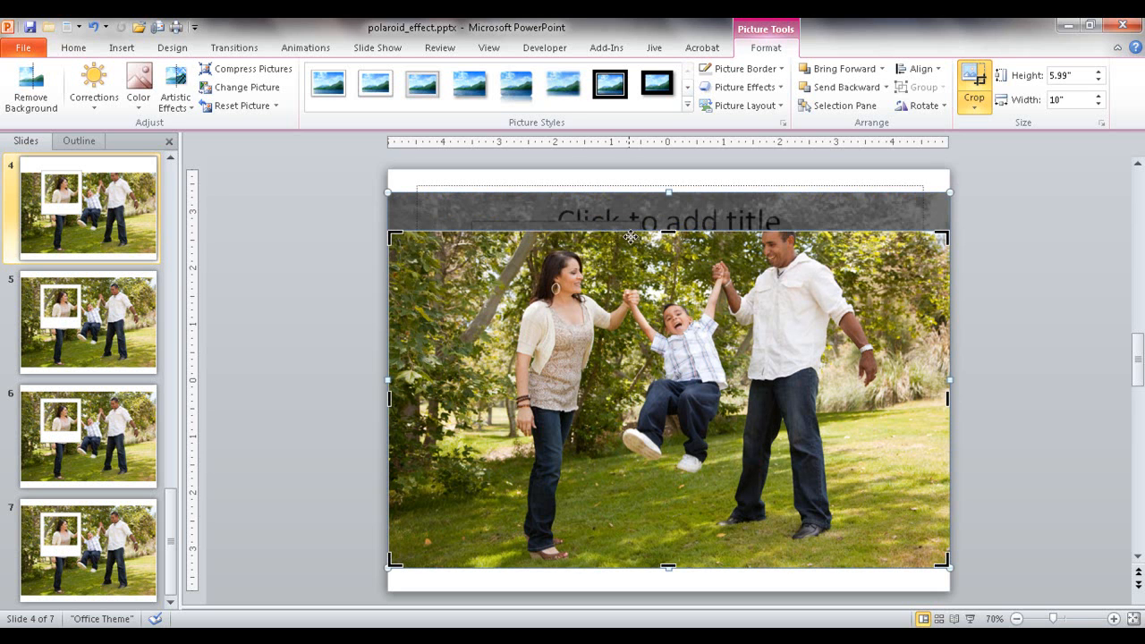
pyautogui.moveTo(389, 398); pyautogui.dragTo(481, 383)
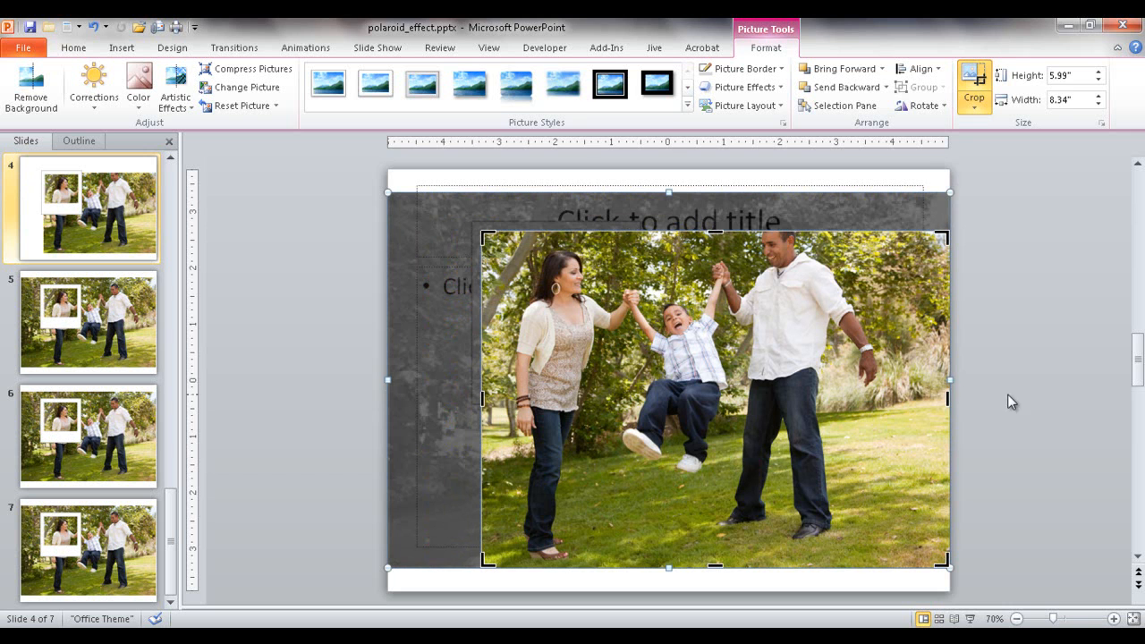
pyautogui.moveTo(949, 397); pyautogui.dragTo(634, 401)
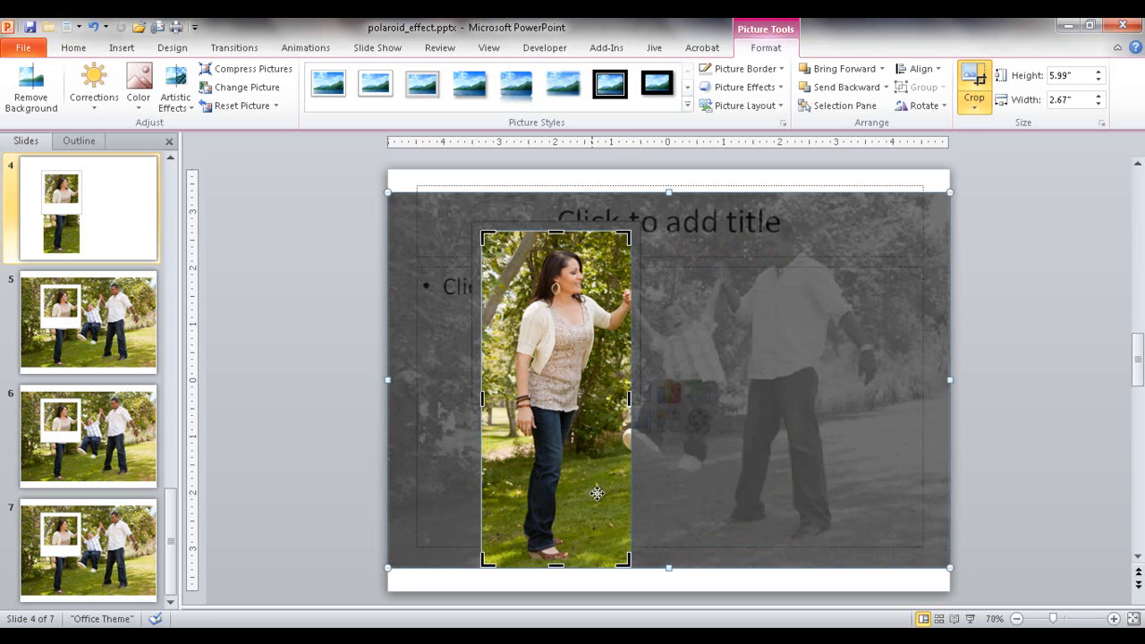
pyautogui.moveTo(556, 565); pyautogui.dragTo(566, 380)
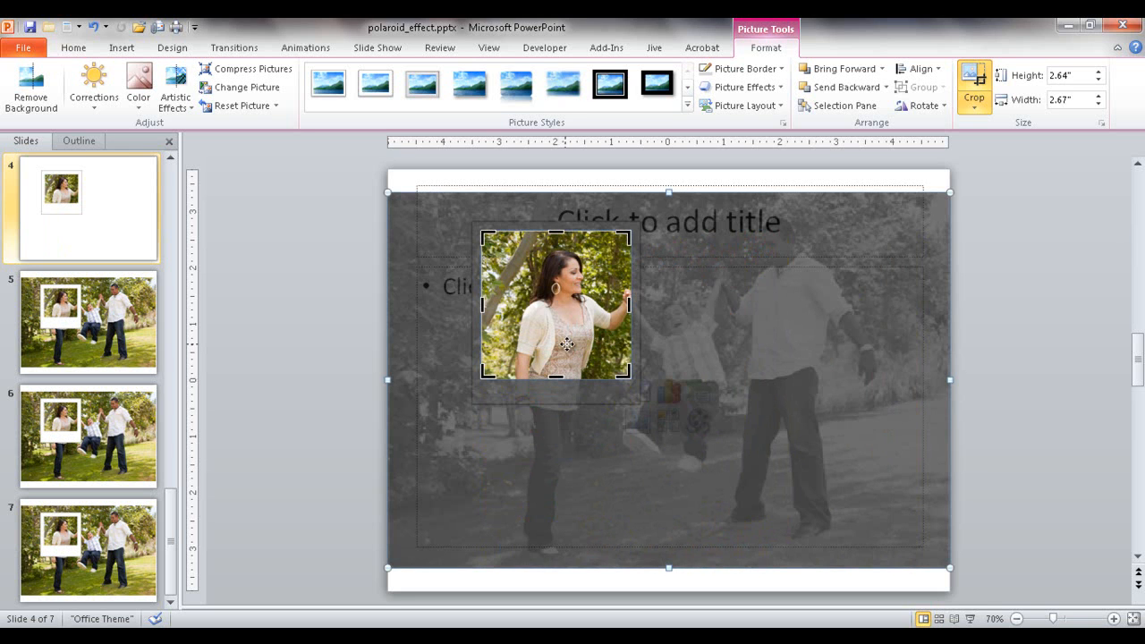
pyautogui.click(969, 86)
pyautogui.click(999, 324)
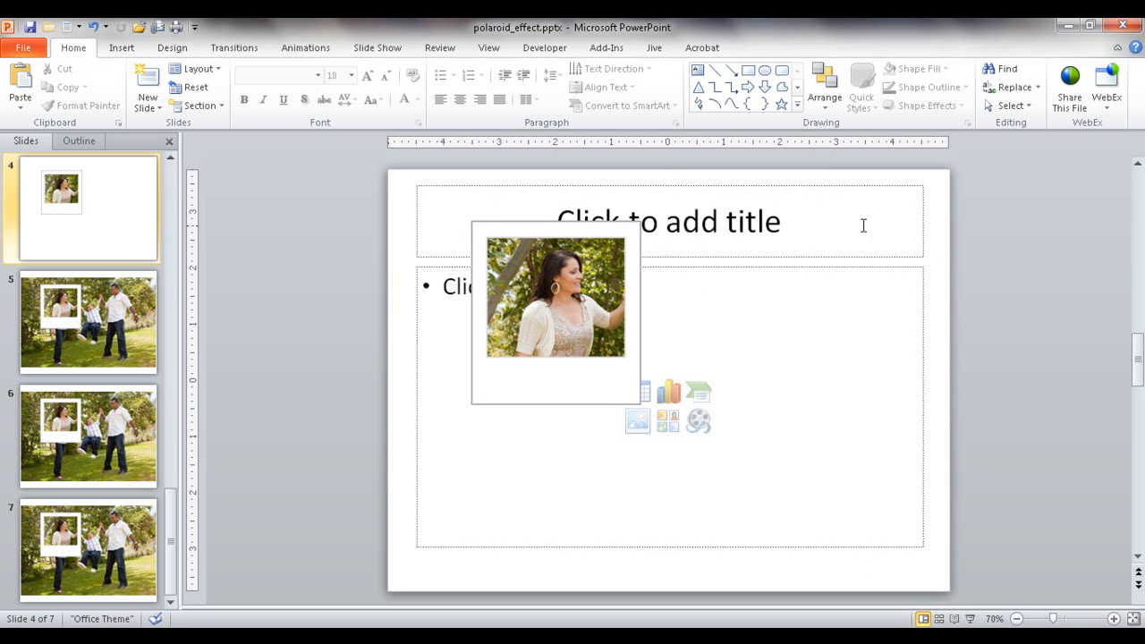
# Apply the Blank layout to slide 4 and to the duplicate slides 5 and 6
pyautogui.click(196, 68)
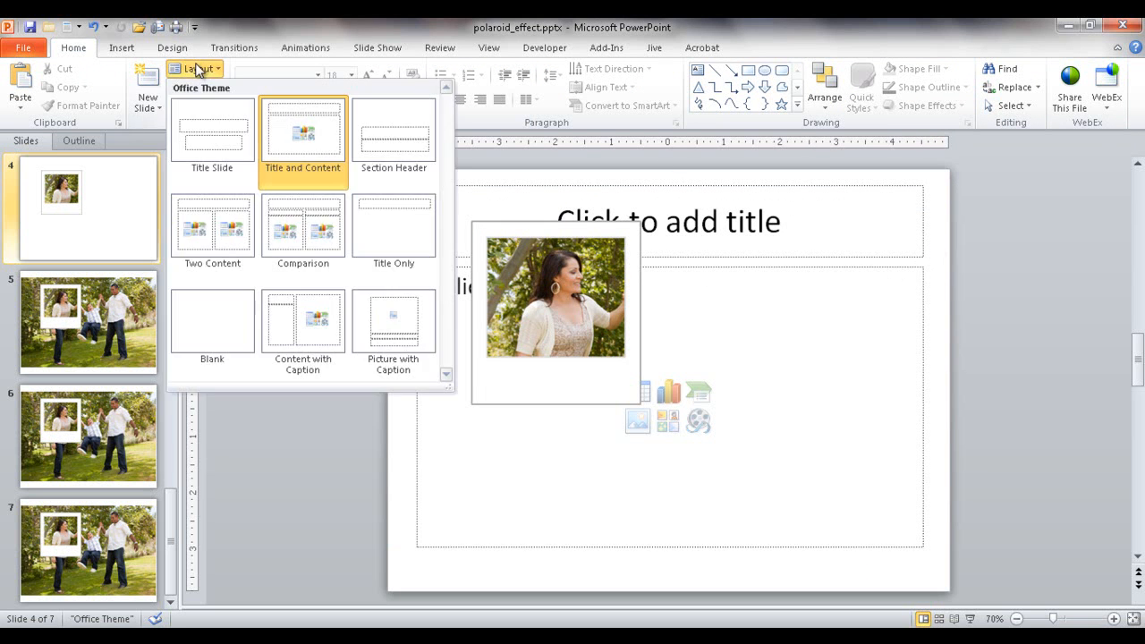
pyautogui.click(222, 319)
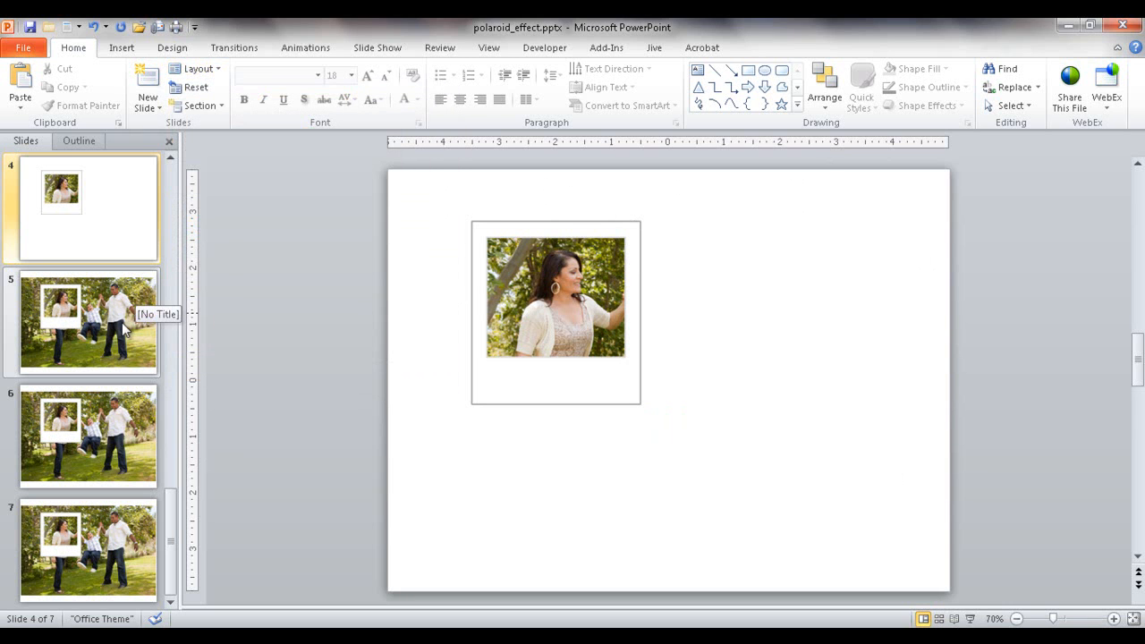
pyautogui.keyDown('shift'); pyautogui.click(126, 413); pyautogui.keyUp('shift')
pyautogui.click(206, 69)
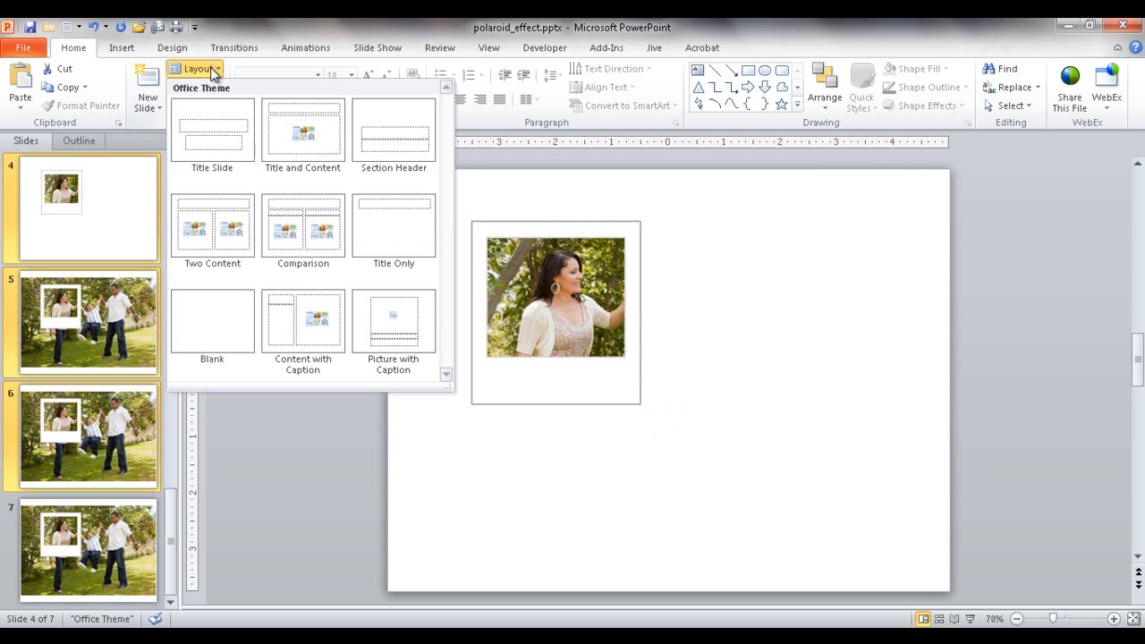
pyautogui.click(221, 311)
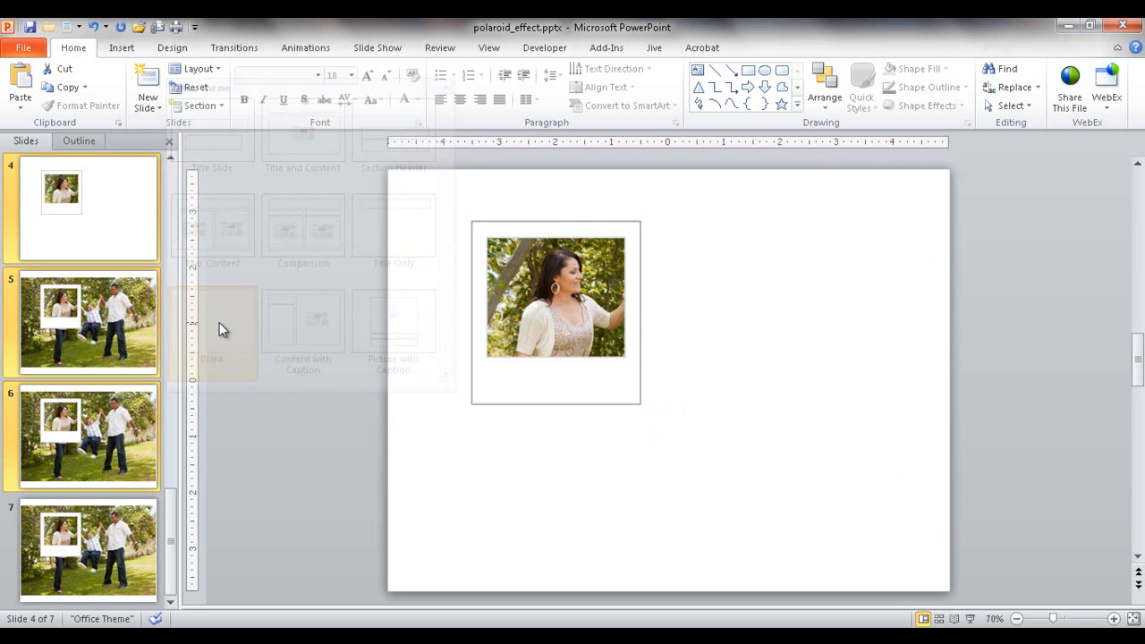
pyautogui.click(135, 321)
pyautogui.click(120, 209)
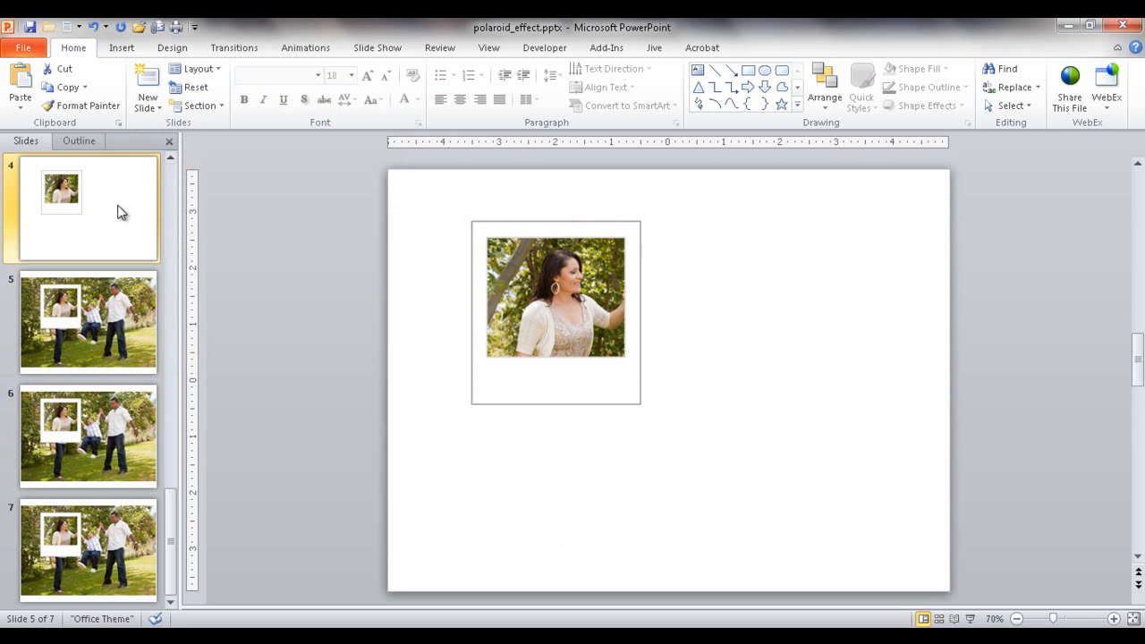
# On slide 5, move the frame over the boy and crop the photo behind it to about 2.73" high by 2.67" wide
pyautogui.click(89, 340)
pyautogui.moveTo(542, 360); pyautogui.dragTo(677, 425)
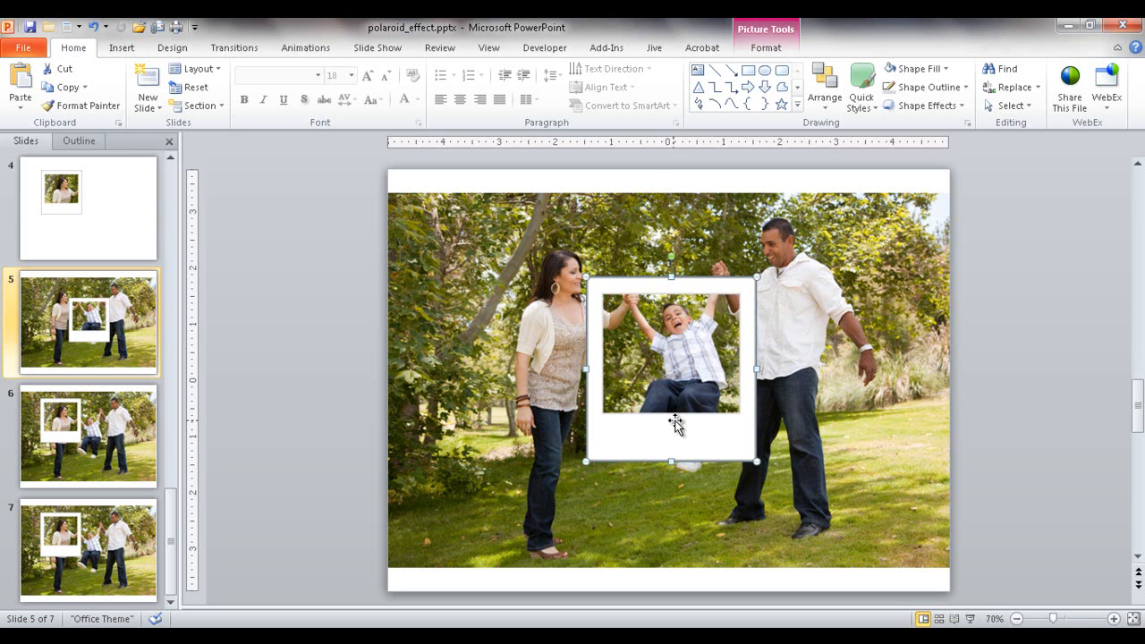
pyautogui.click(676, 251)
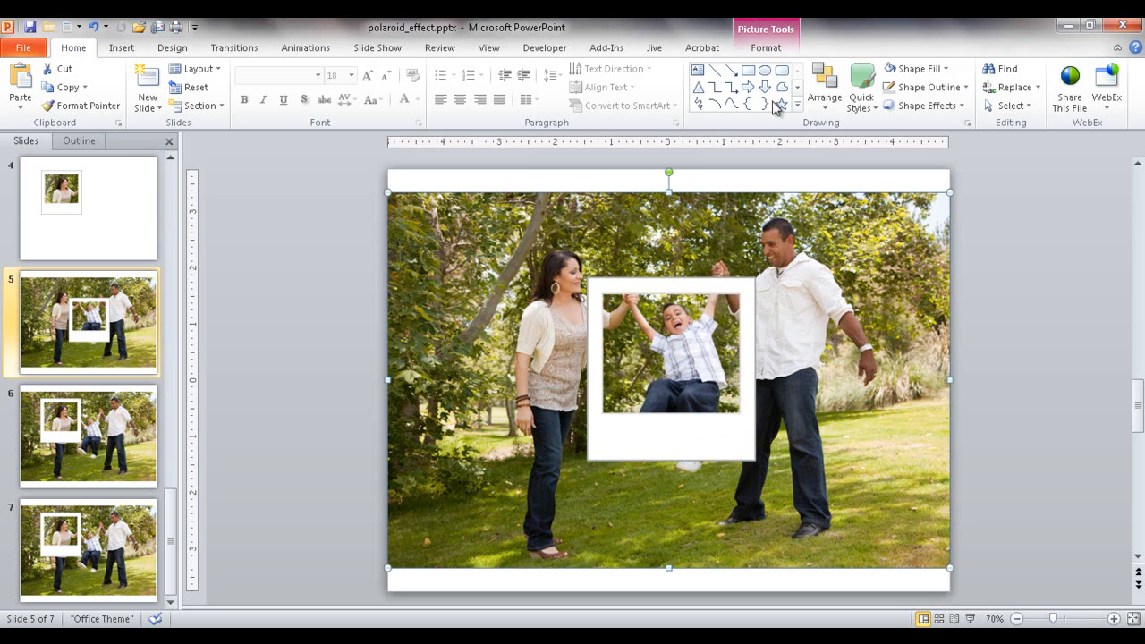
pyautogui.click(766, 47)
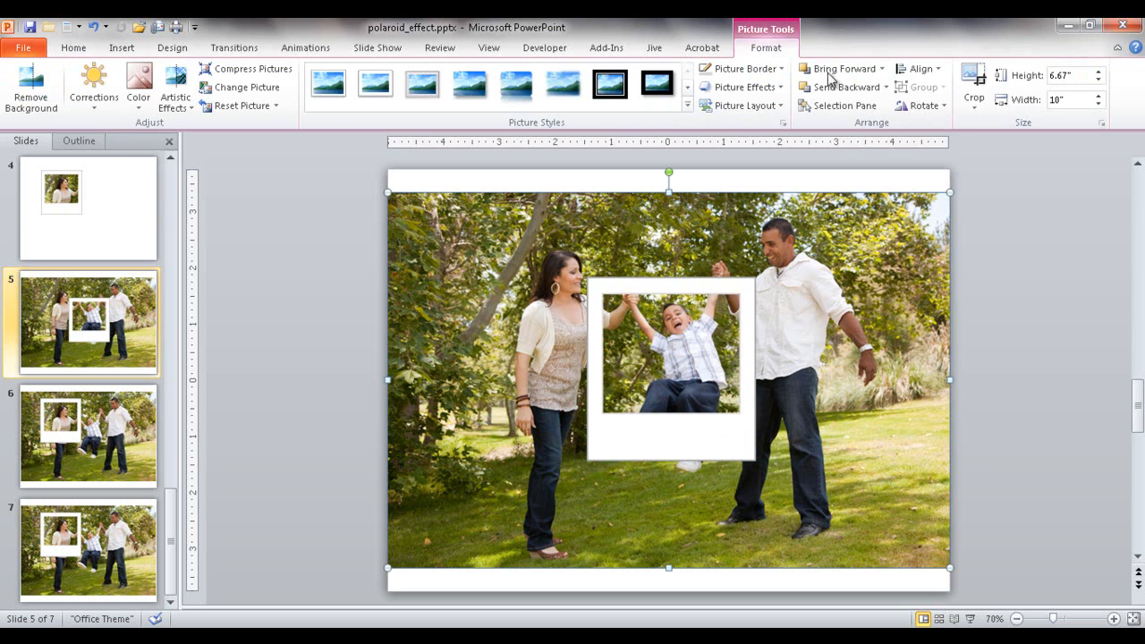
pyautogui.click(981, 86)
pyautogui.moveTo(668, 191); pyautogui.dragTo(670, 286)
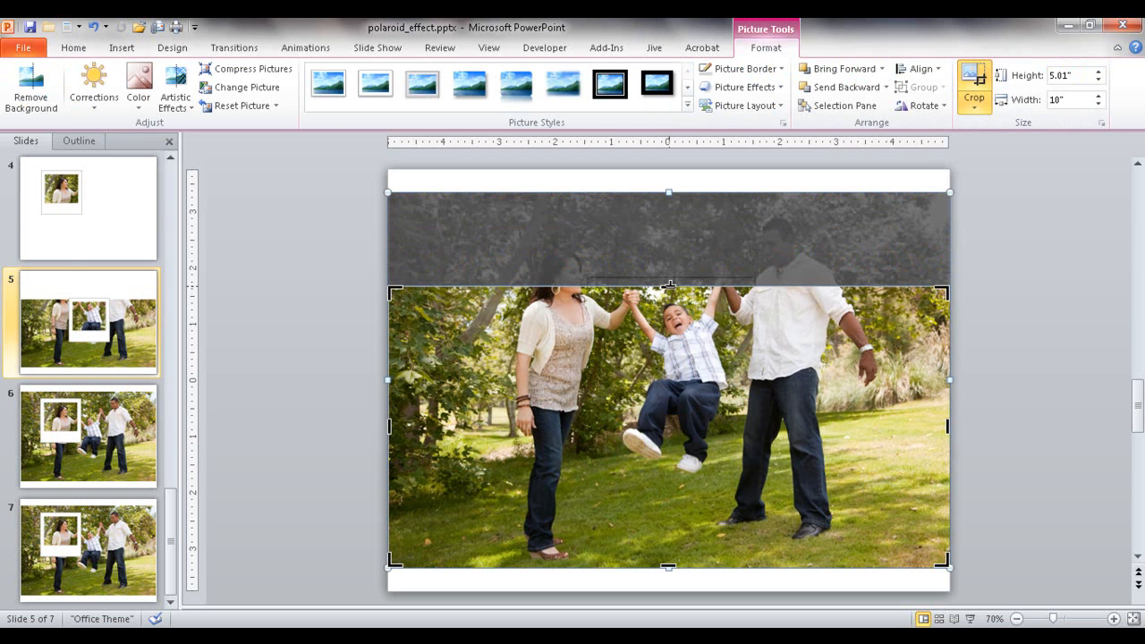
pyautogui.moveTo(411, 424); pyautogui.dragTo(618, 426)
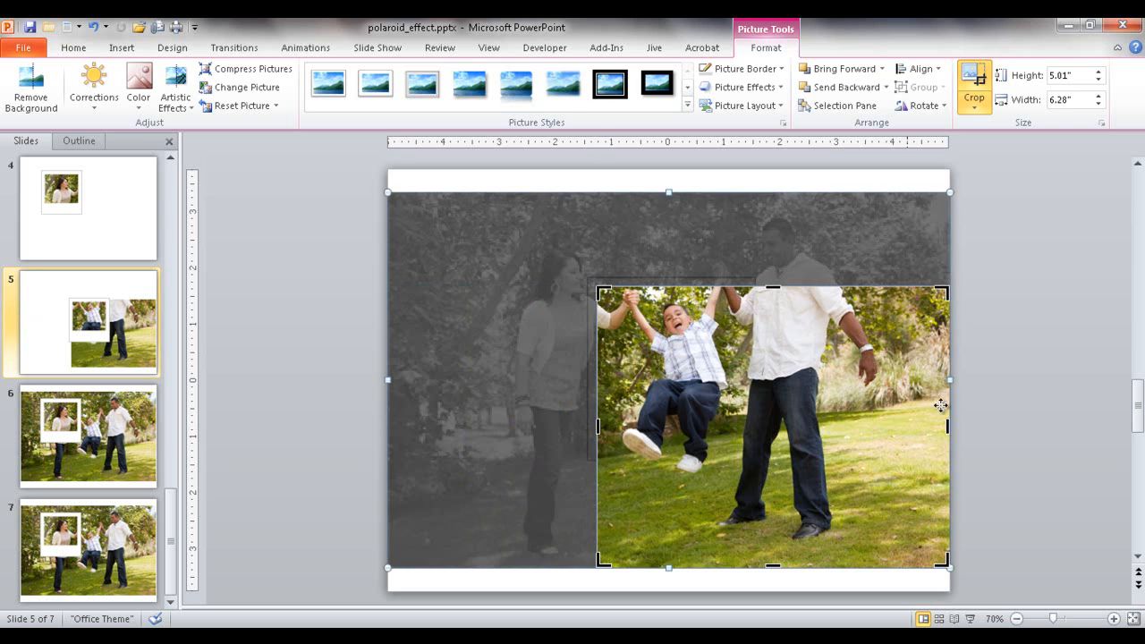
pyautogui.moveTo(950, 425); pyautogui.dragTo(747, 436)
pyautogui.moveTo(672, 565); pyautogui.dragTo(698, 439)
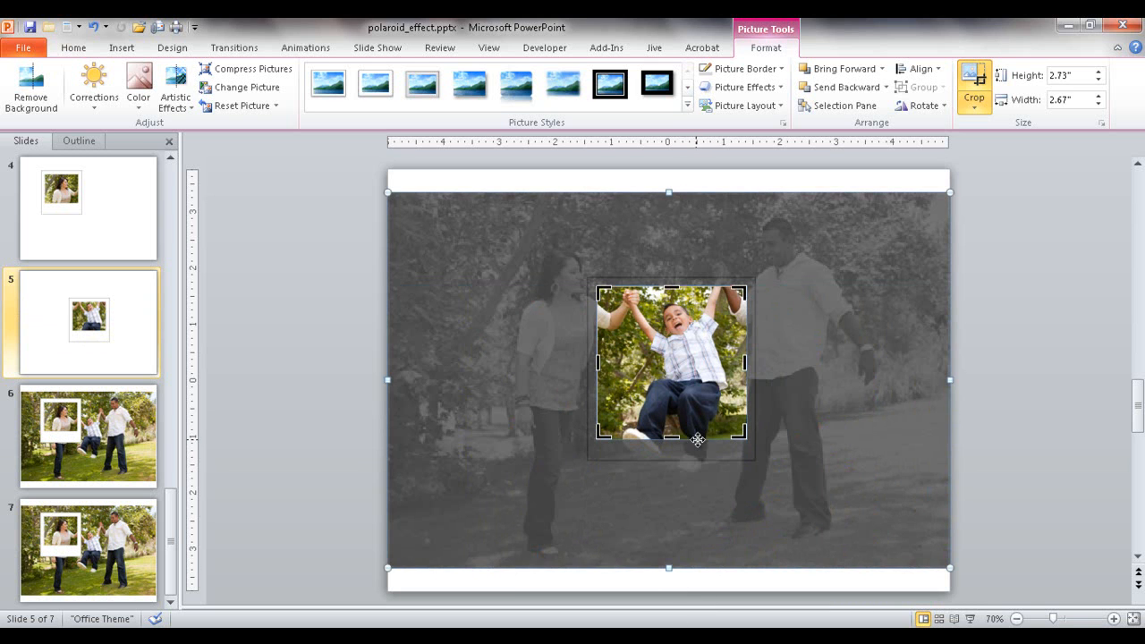
pyautogui.click(974, 81)
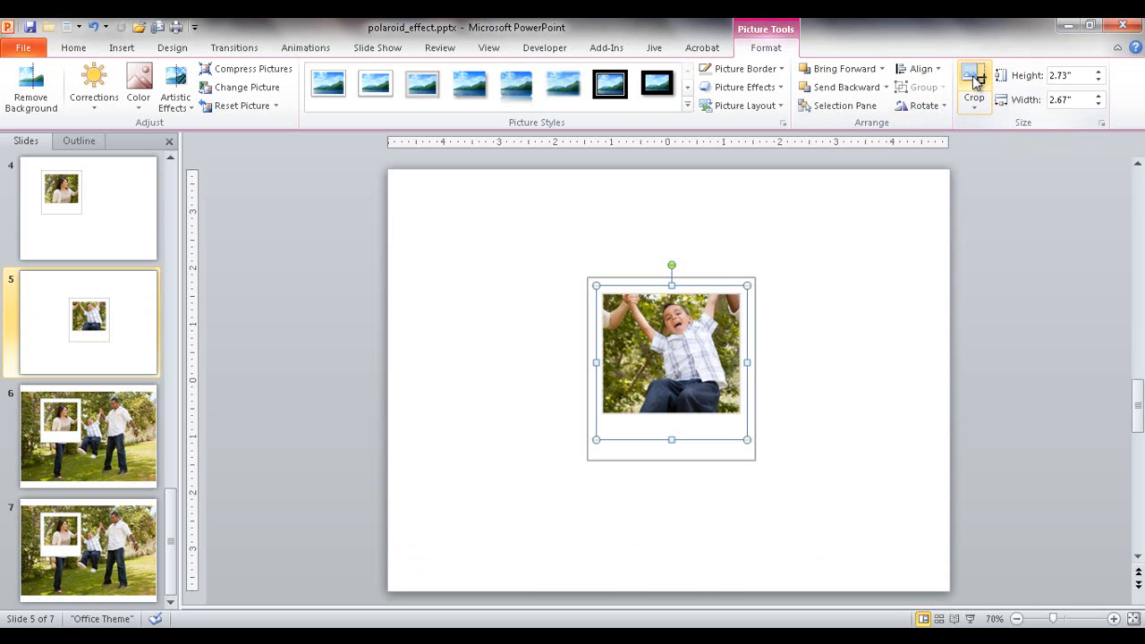
pyautogui.click(825, 332)
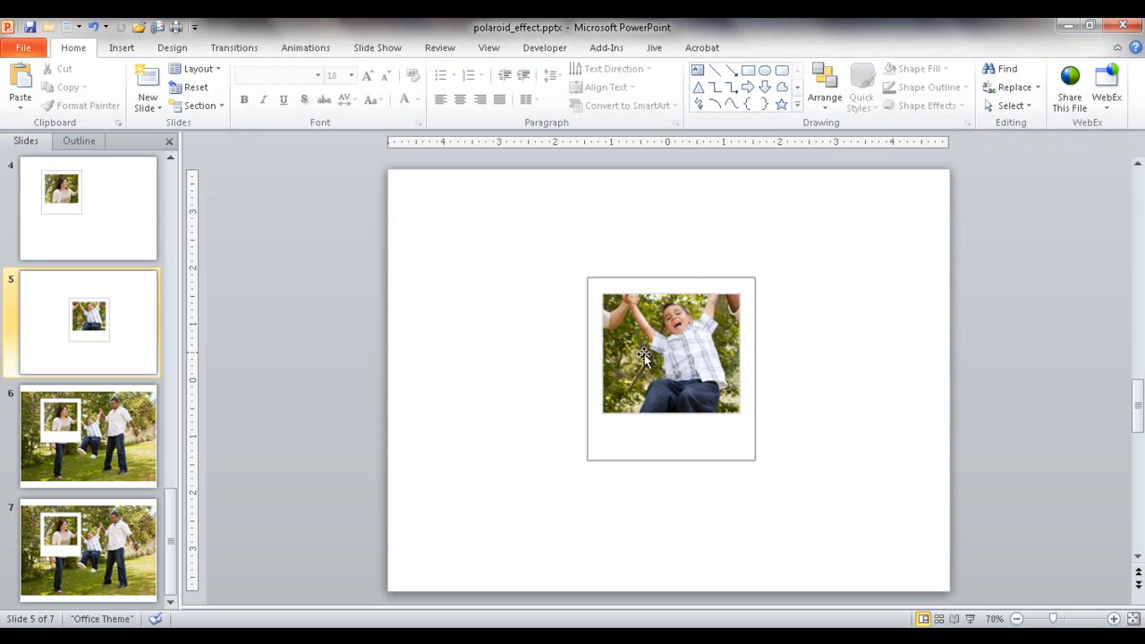
# On slide 6, move the frame over the man's upper body and crop the photo behind it to about 2.76" high by 2.64" wide
pyautogui.click(137, 467)
pyautogui.moveTo(478, 379); pyautogui.dragTo(745, 349)
pyautogui.click(472, 326)
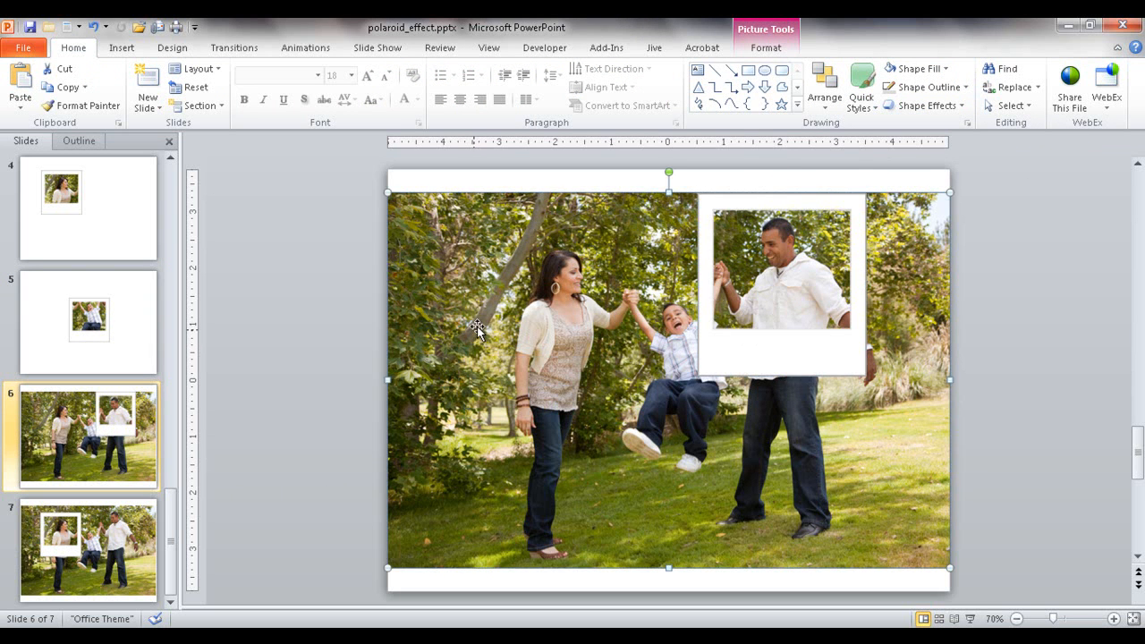
pyautogui.click(766, 47)
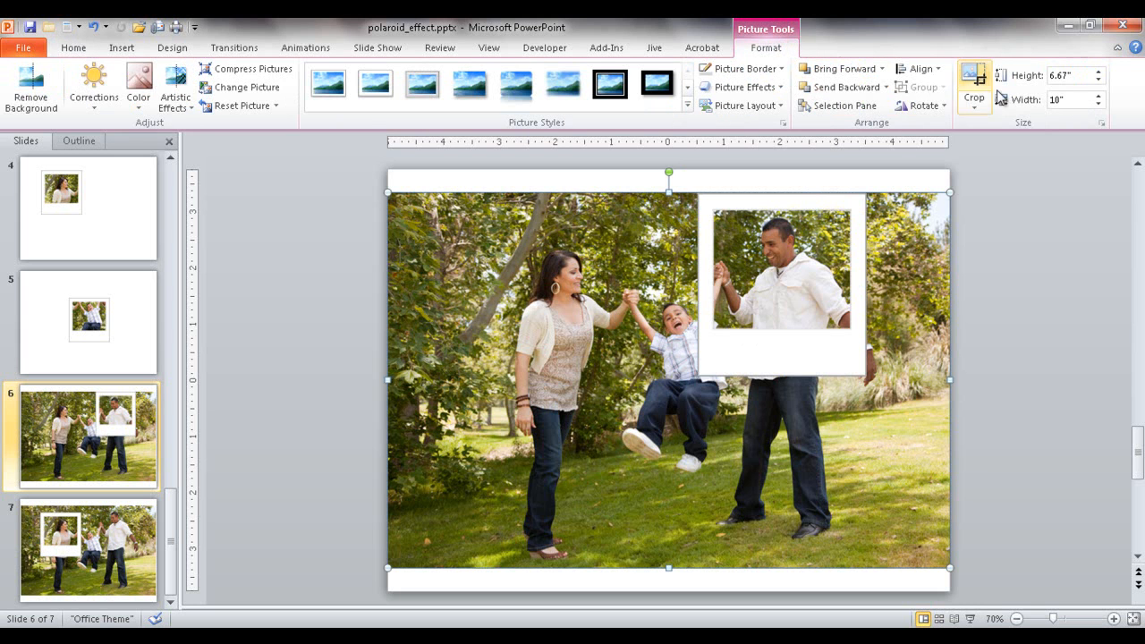
pyautogui.click(975, 97)
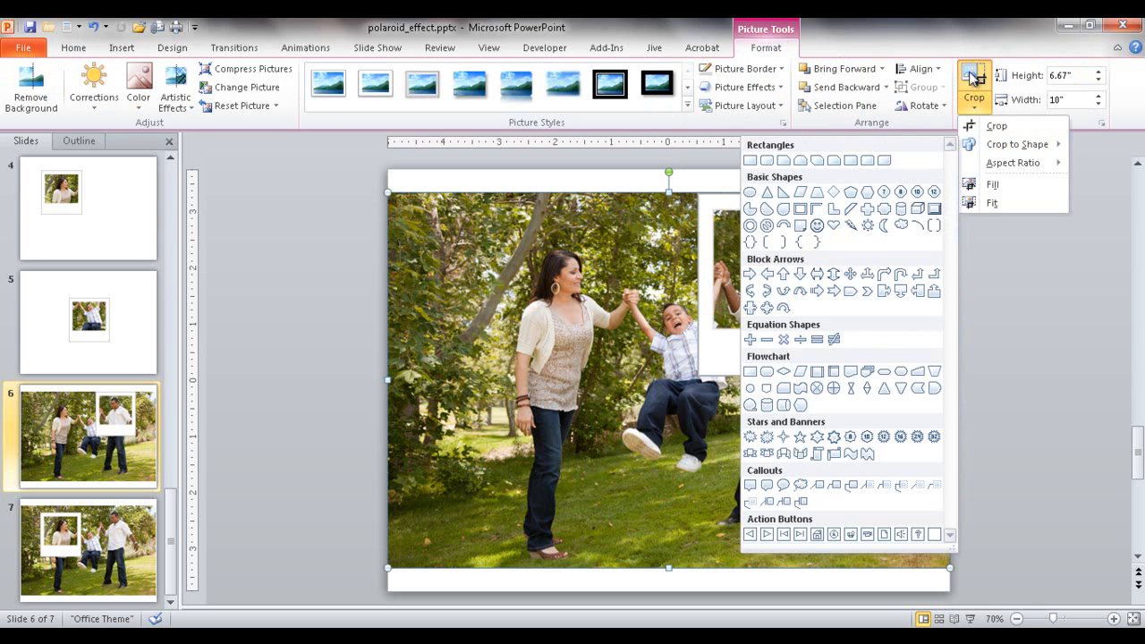
pyautogui.click(974, 79)
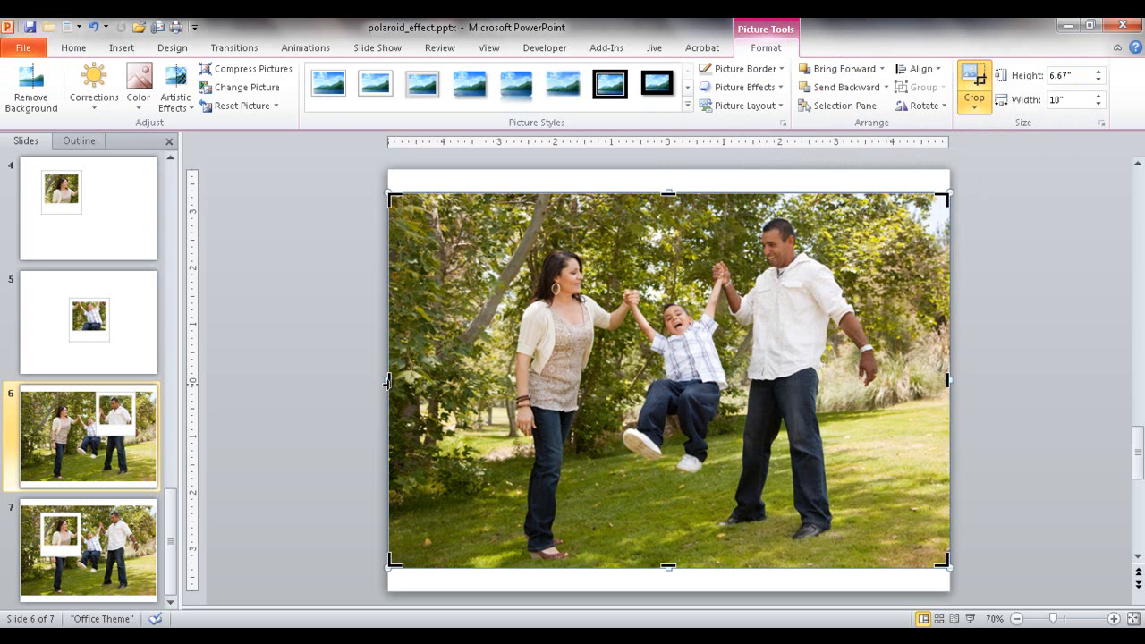
pyautogui.moveTo(391, 380); pyautogui.dragTo(711, 379)
pyautogui.moveTo(825, 192)
pyautogui.mouseDown()
pyautogui.moveTo(816, 236)
pyautogui.moveTo(812, 201)
pyautogui.mouseUp()
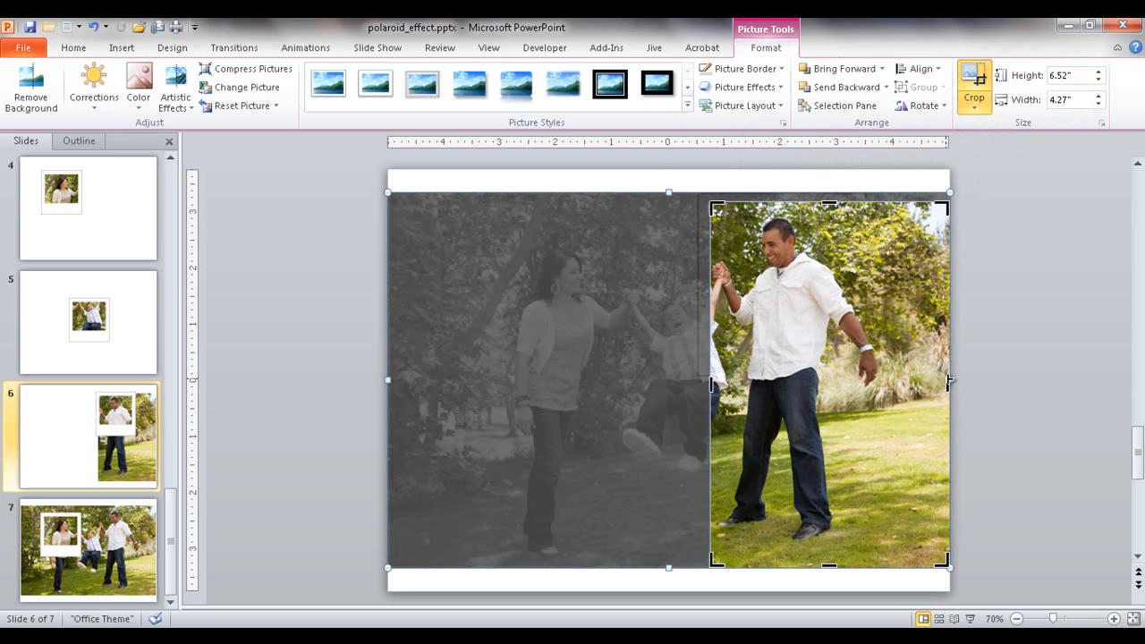
pyautogui.moveTo(945, 382); pyautogui.dragTo(858, 390)
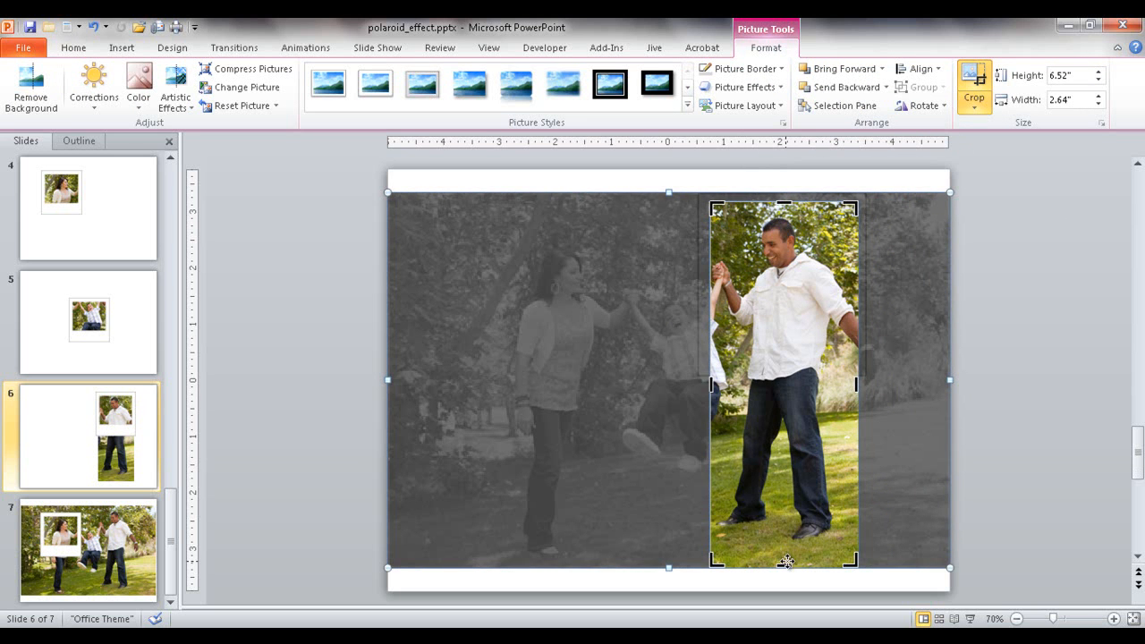
pyautogui.moveTo(784, 563); pyautogui.dragTo(803, 353)
pyautogui.click(973, 82)
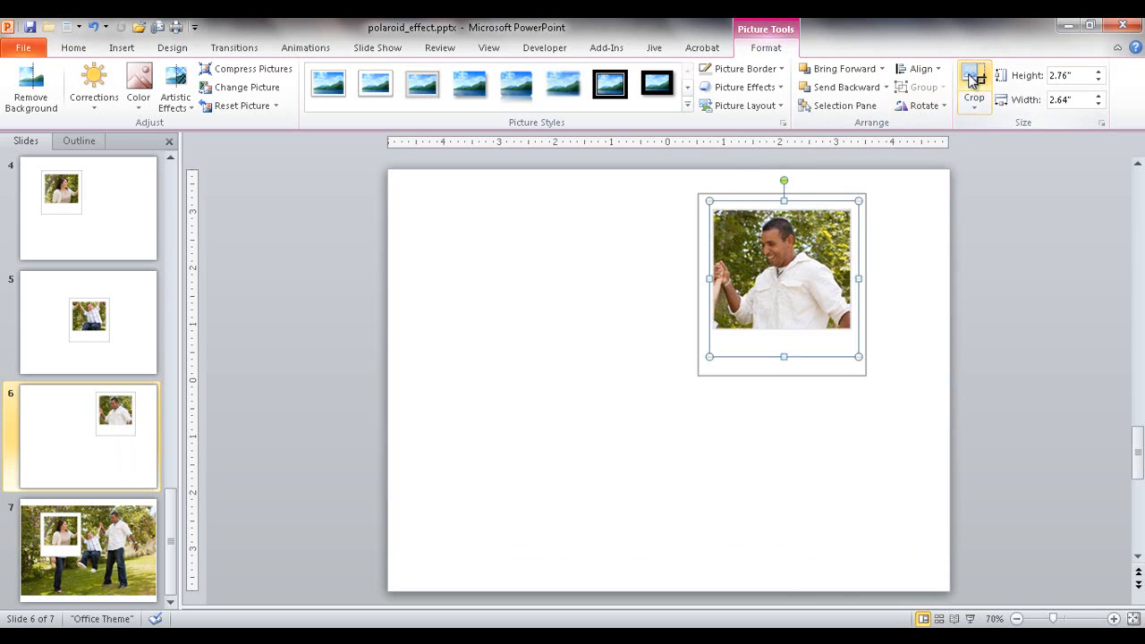
pyautogui.click(621, 454)
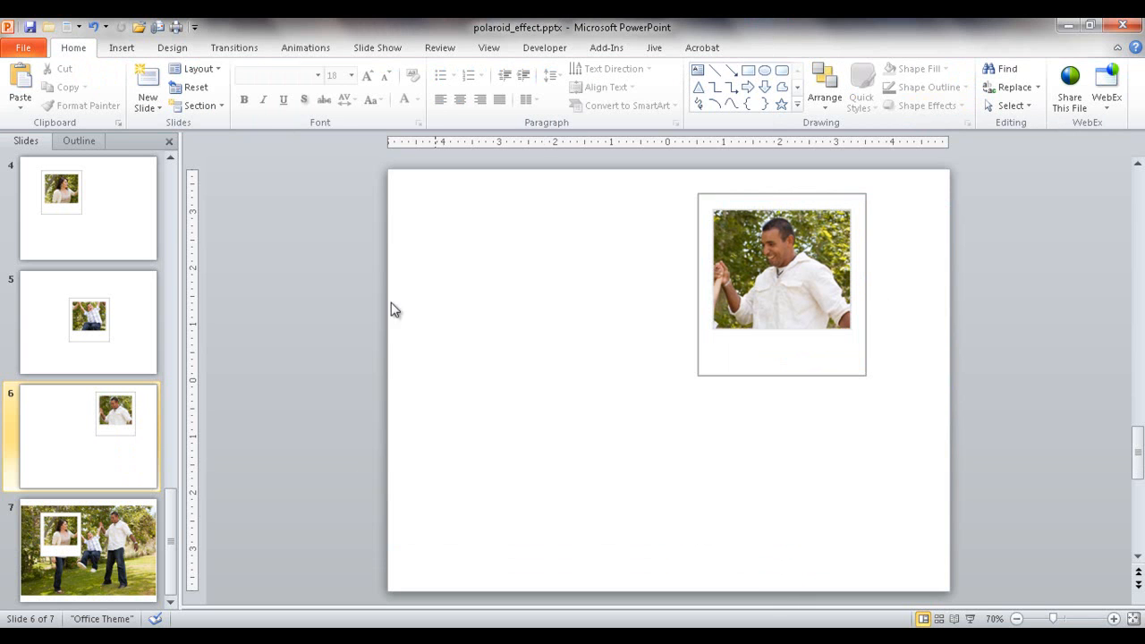
pyautogui.click(97, 327)
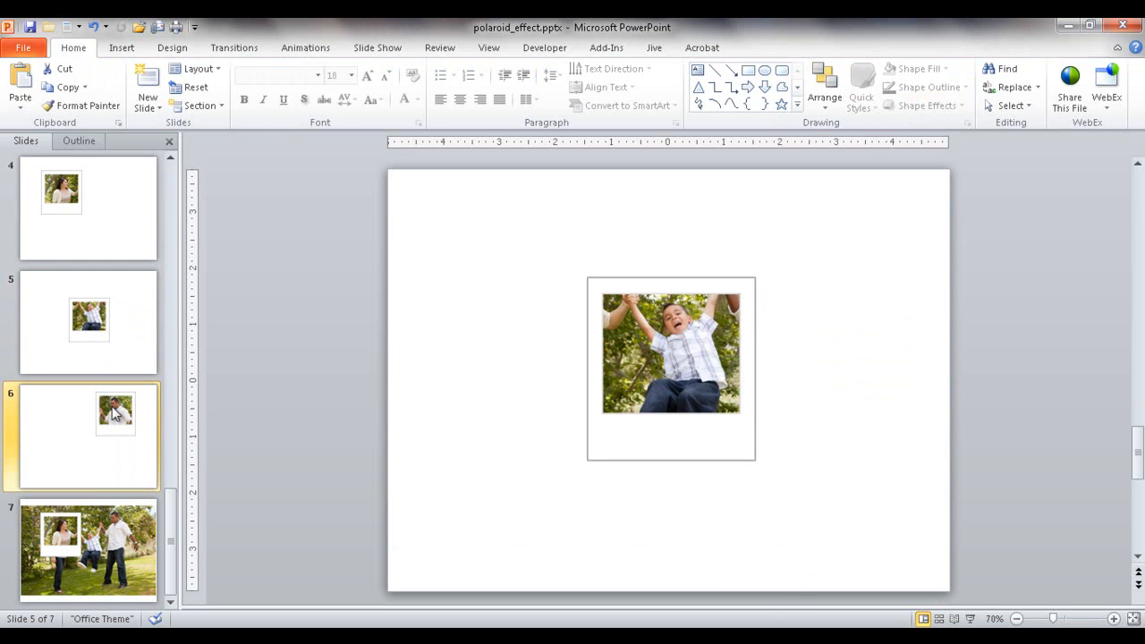
# On slide 4, cut the woman's frame and photo together, paste them back as one picture, and place it in the slide's upper-left area
pyautogui.click(113, 413)
pyautogui.click(81, 528)
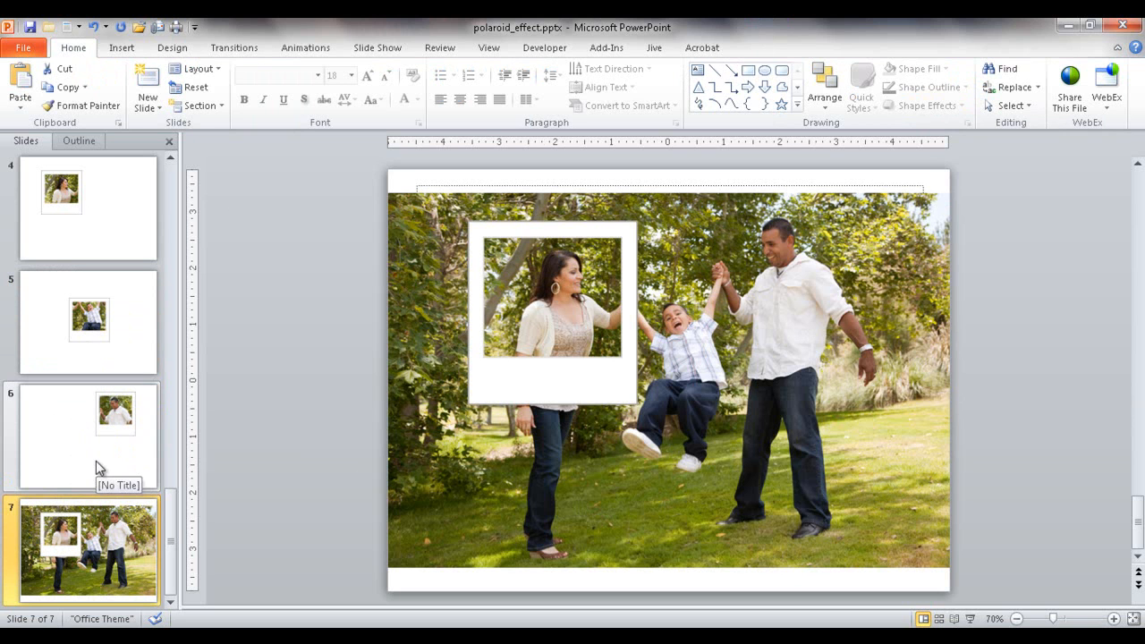
pyautogui.click(88, 245)
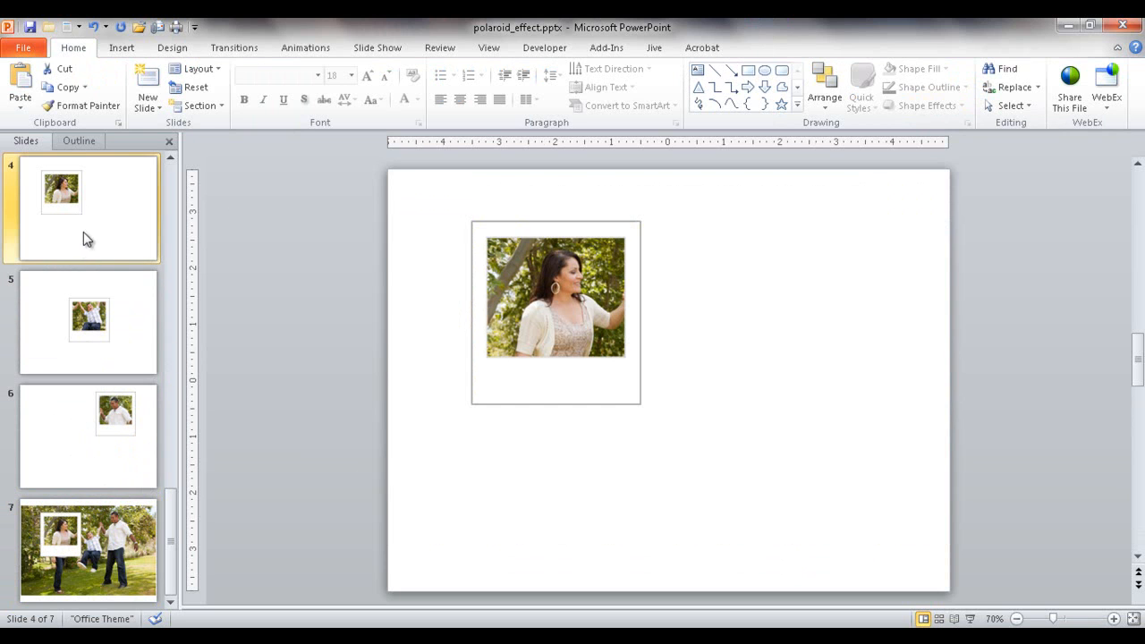
pyautogui.click(504, 273)
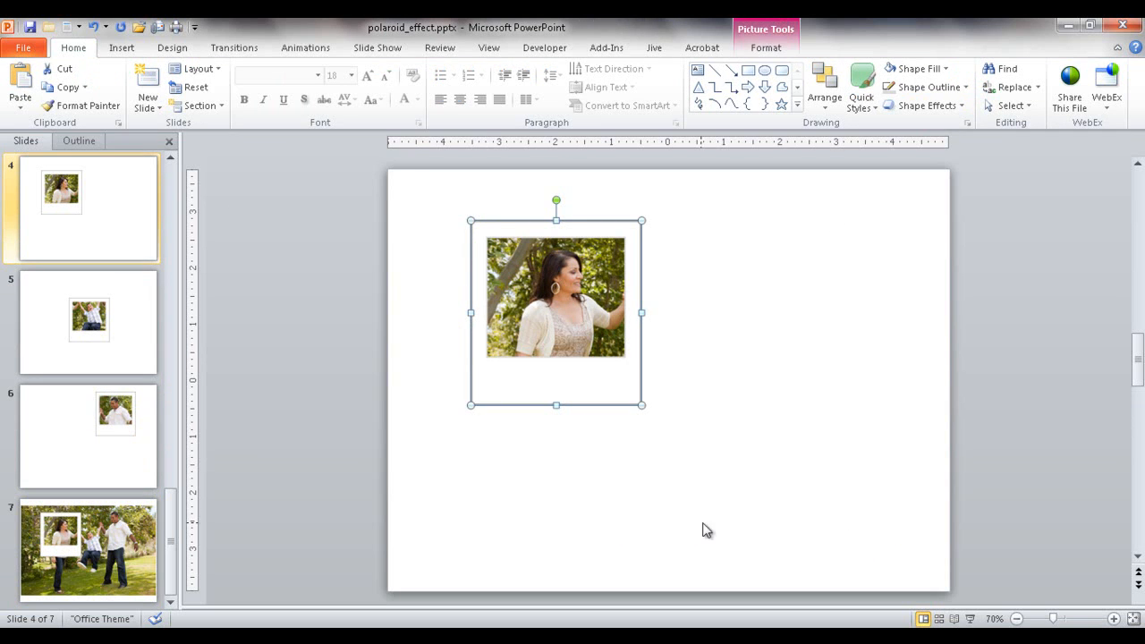
pyautogui.click(317, 208)
pyautogui.moveTo(319, 203); pyautogui.dragTo(732, 454)
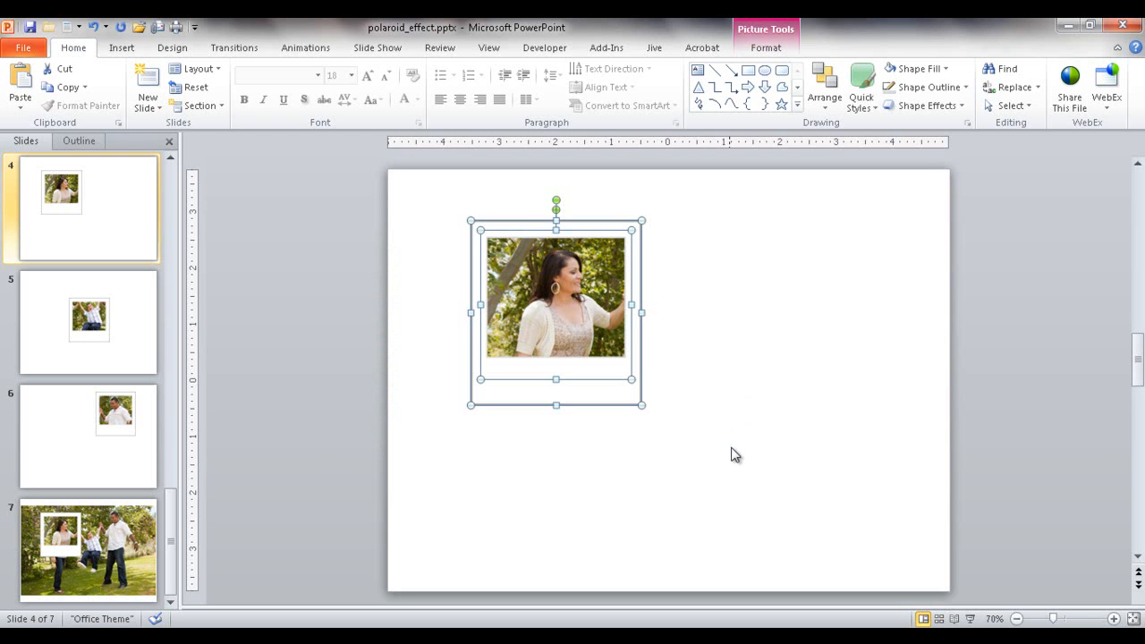
pyautogui.press('Delete')
pyautogui.rightClick(573, 301)
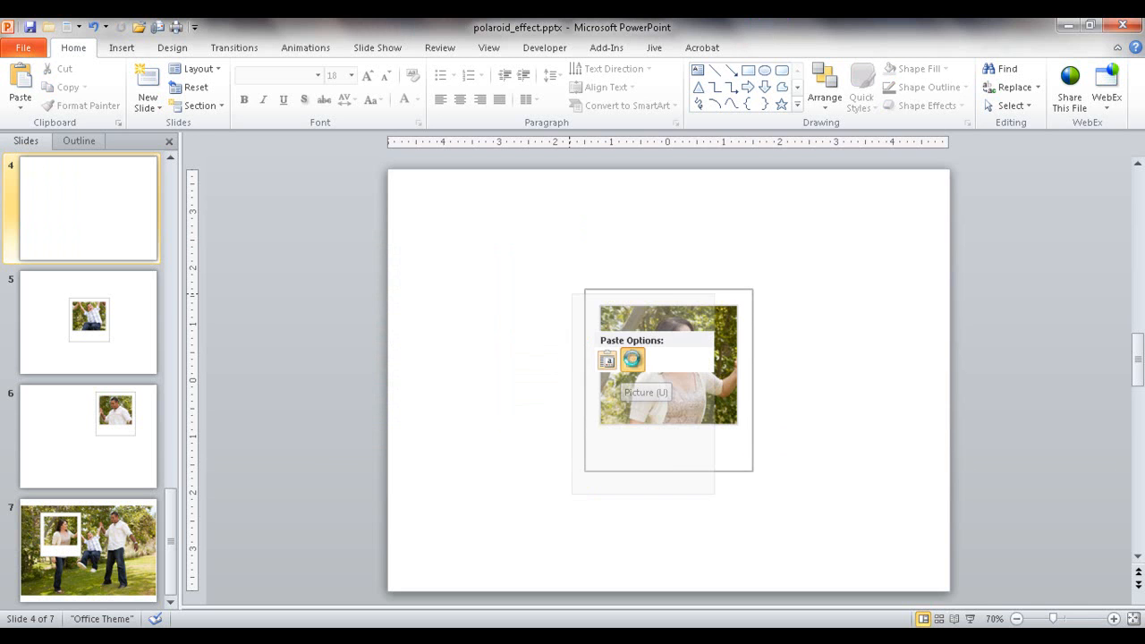
pyautogui.click(632, 360)
pyautogui.moveTo(657, 344); pyautogui.dragTo(528, 307)
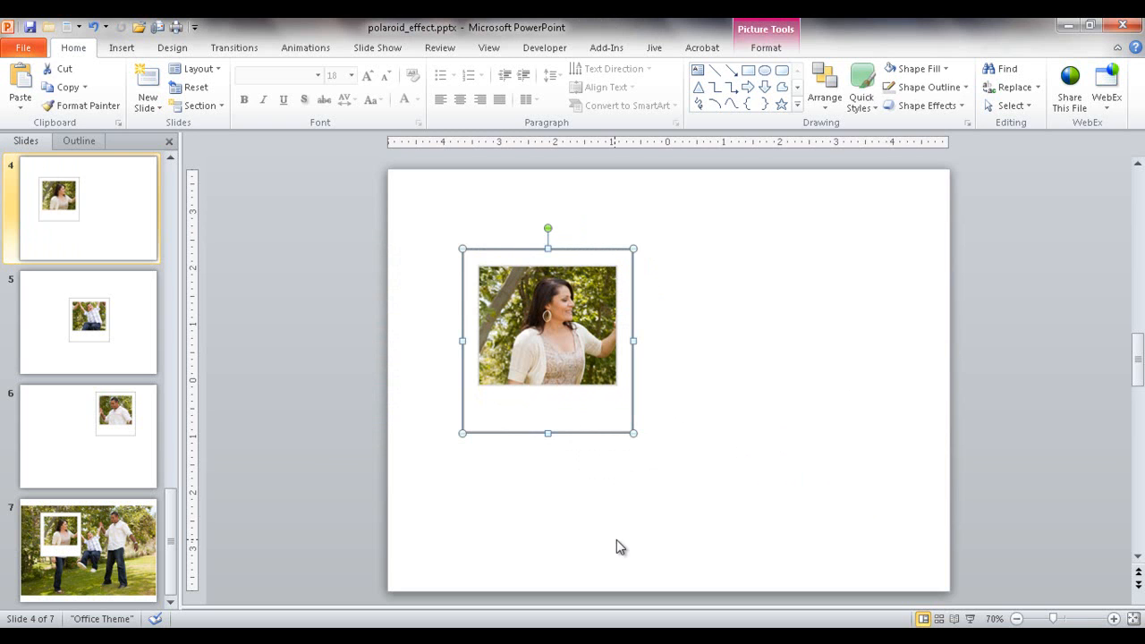
pyautogui.click(72, 316)
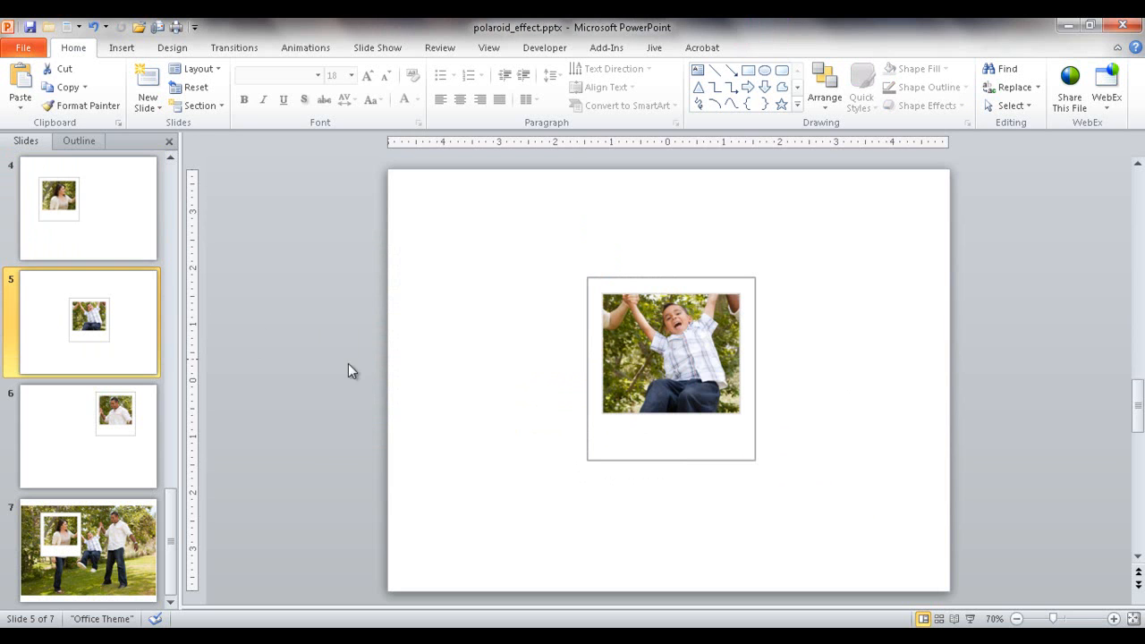
pyautogui.click(721, 391)
pyautogui.hotkey('ctrl', 'x')
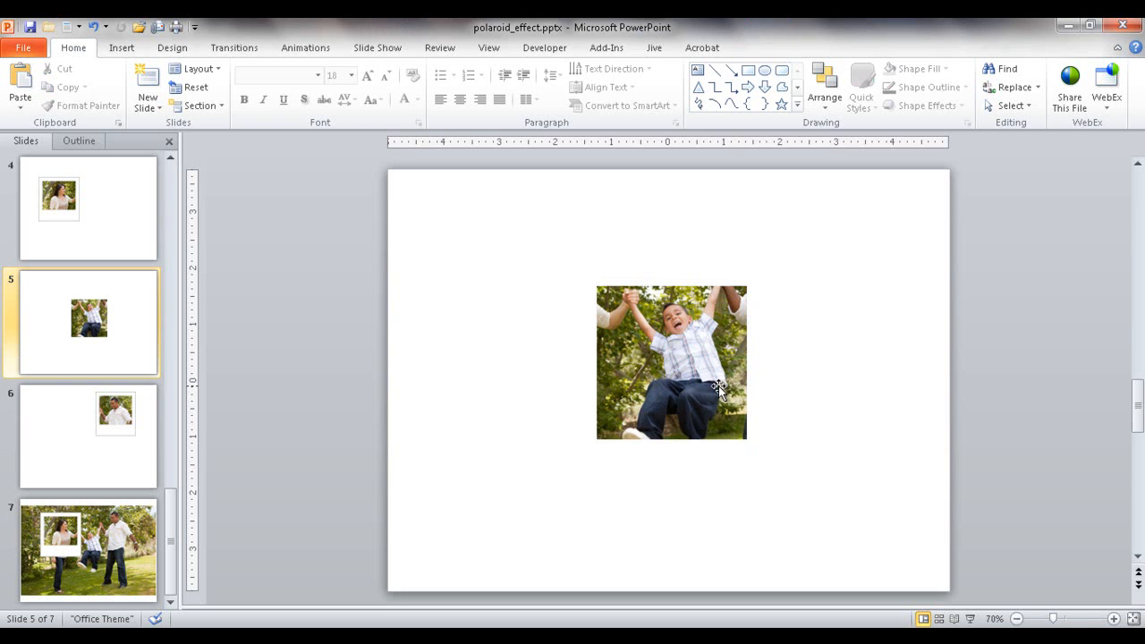
pyautogui.hotkey('ctrl', 'z')
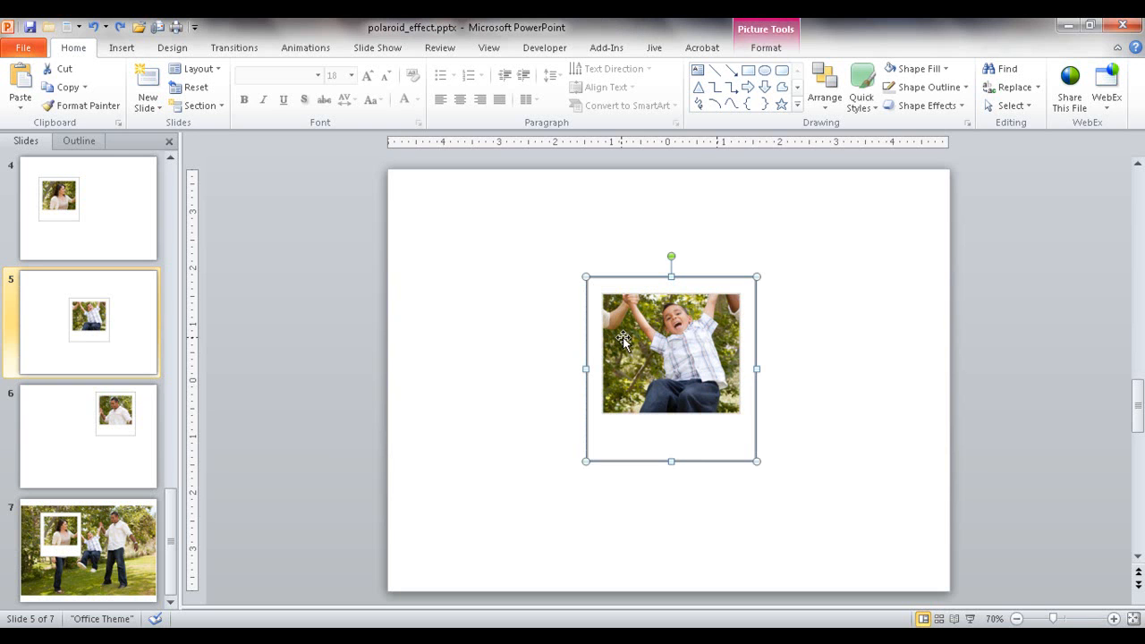
pyautogui.click(495, 329)
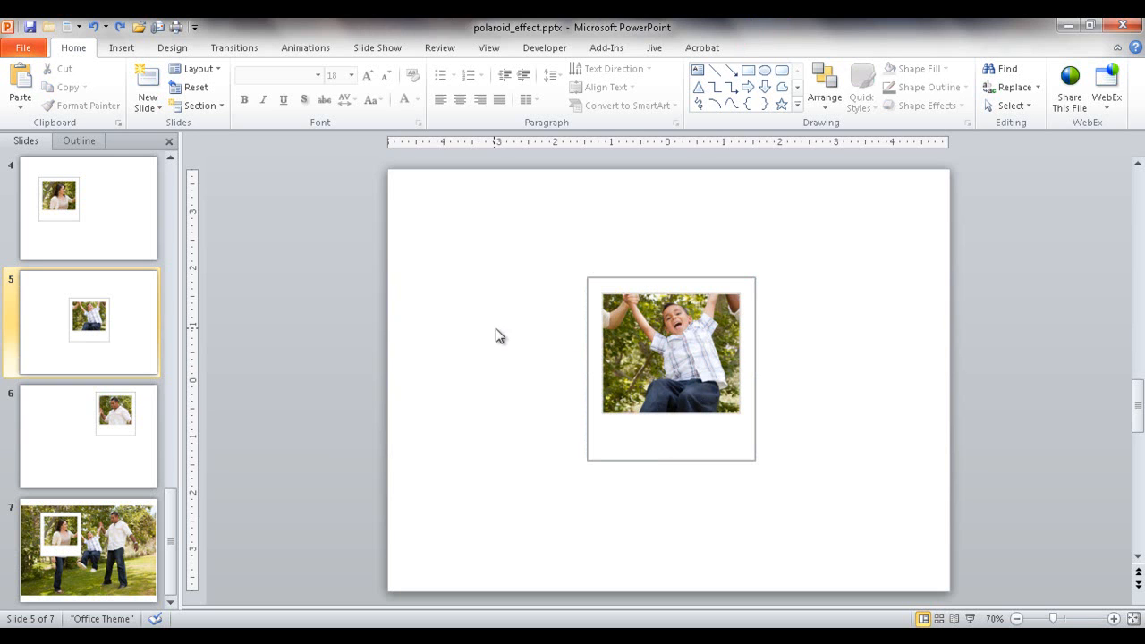
# Cut the boy's frame and photo together from slide 5 and paste them as one picture on slide 4
pyautogui.moveTo(354, 238); pyautogui.dragTo(882, 539)
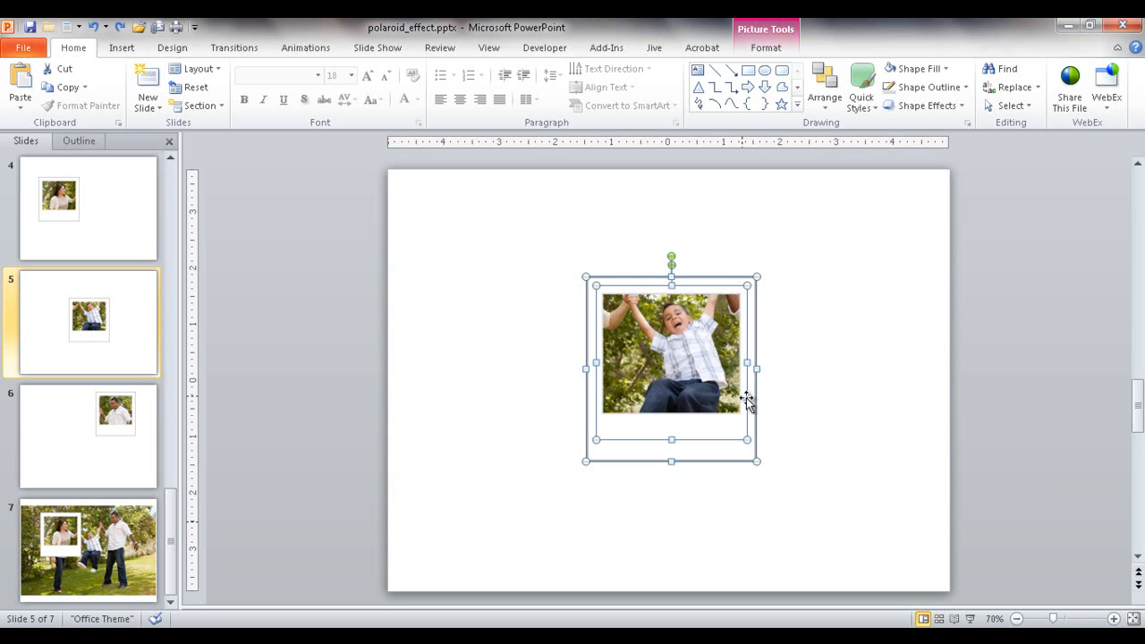
pyautogui.press('Delete')
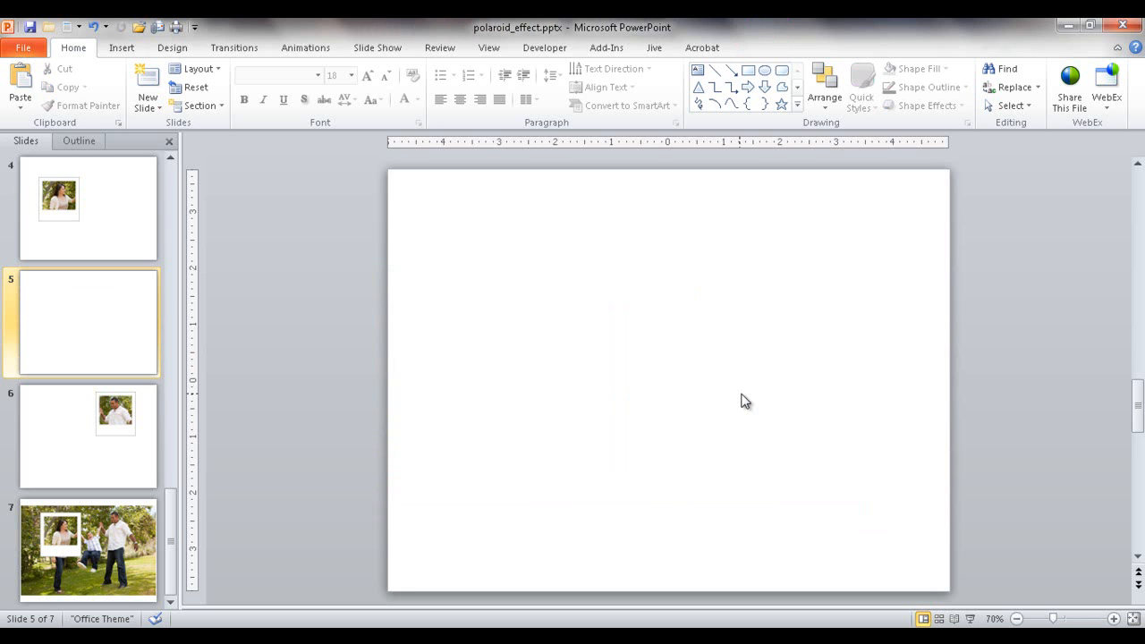
pyautogui.click(136, 230)
pyautogui.rightClick(691, 320)
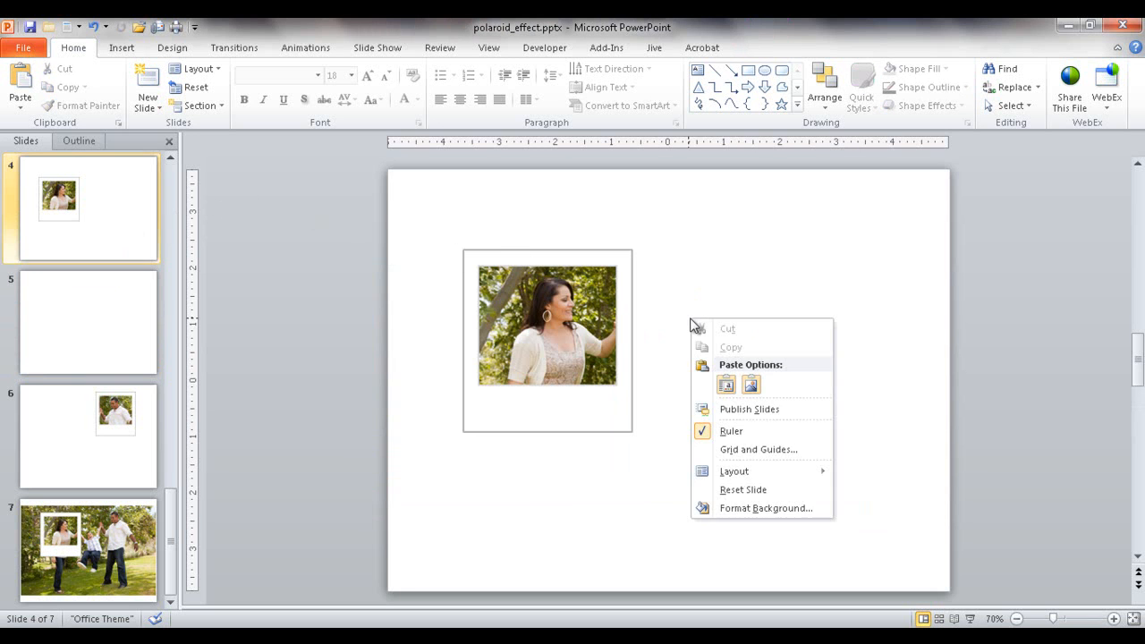
pyautogui.click(752, 386)
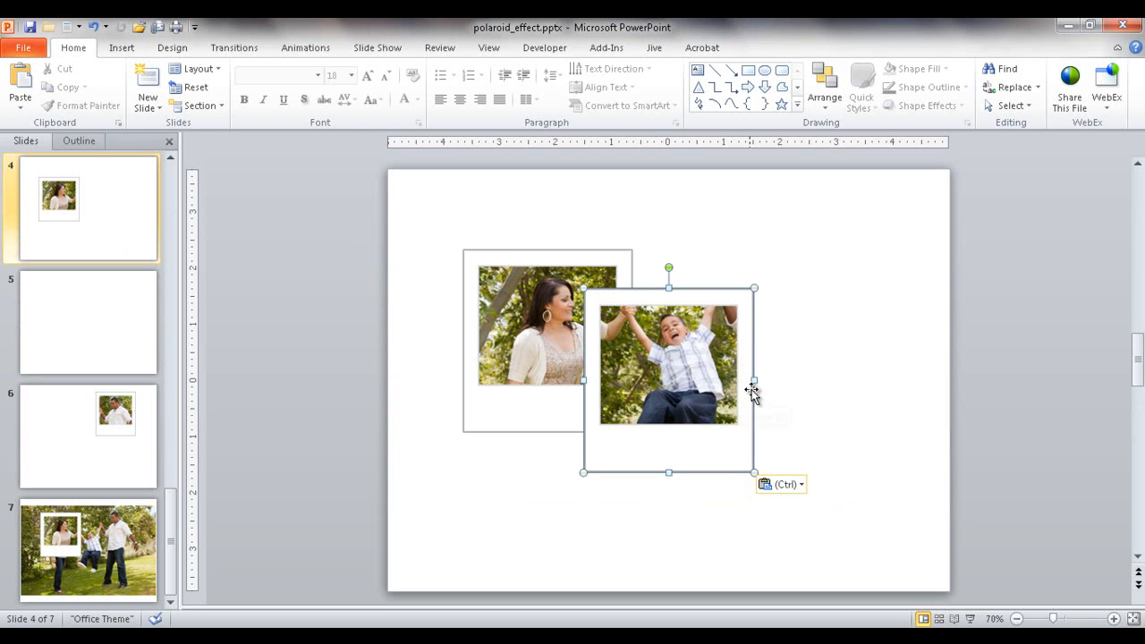
pyautogui.click(839, 370)
pyautogui.click(659, 326)
# Cut the man's frame and photo together from slide 6 and paste them as one picture on slide 4
pyautogui.click(147, 456)
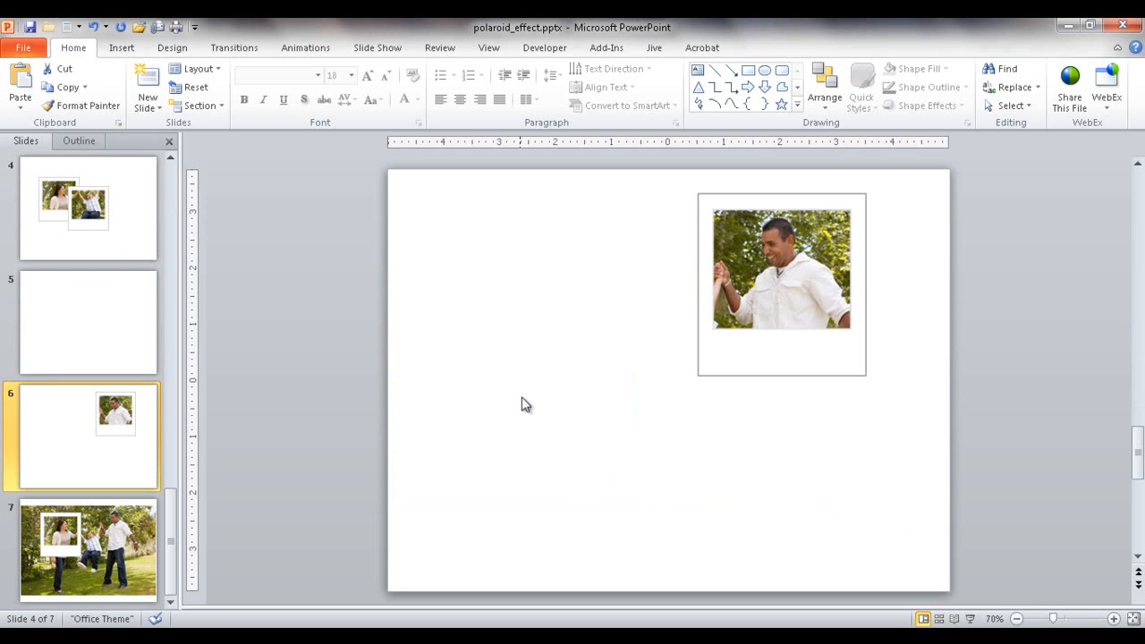
pyautogui.click(796, 279)
pyautogui.moveTo(1058, 399); pyautogui.dragTo(607, 165)
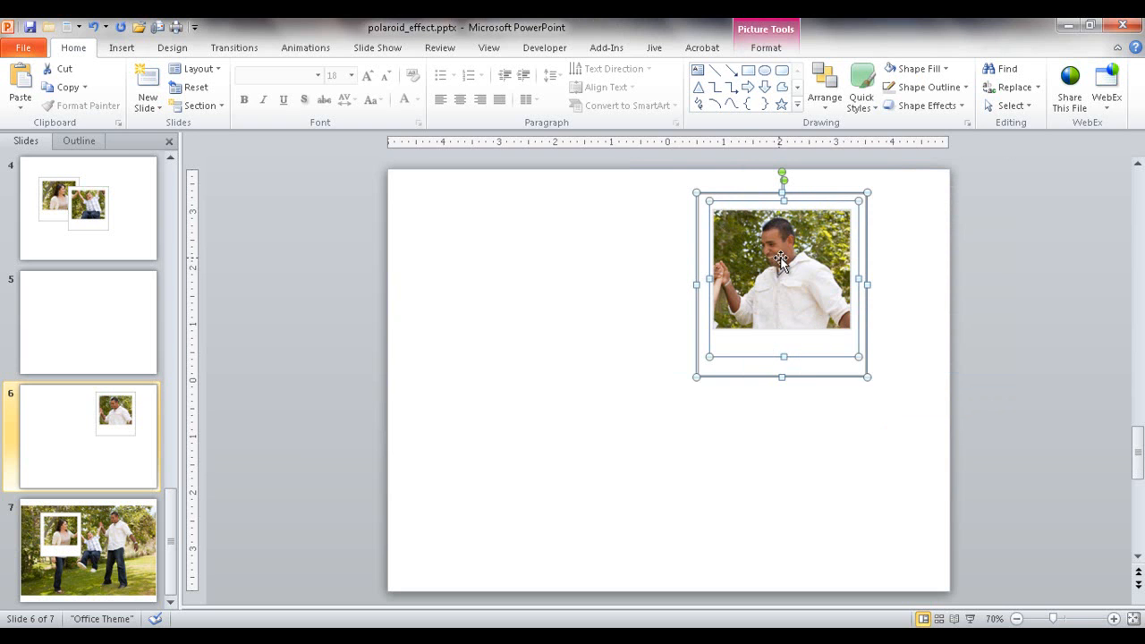
pyautogui.press('Delete')
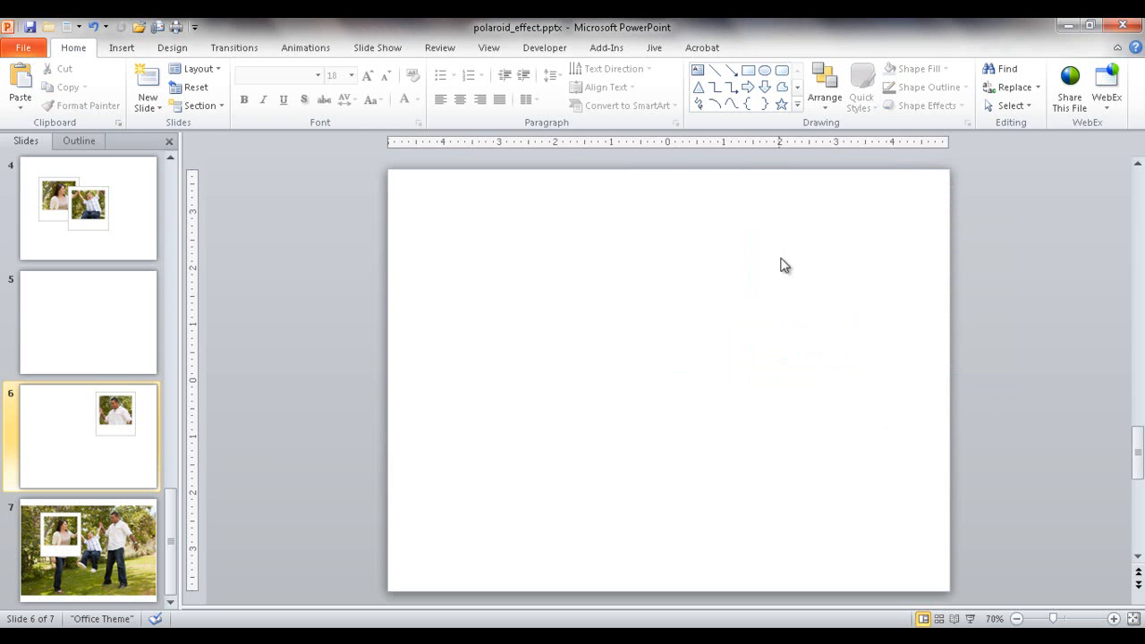
pyautogui.click(109, 212)
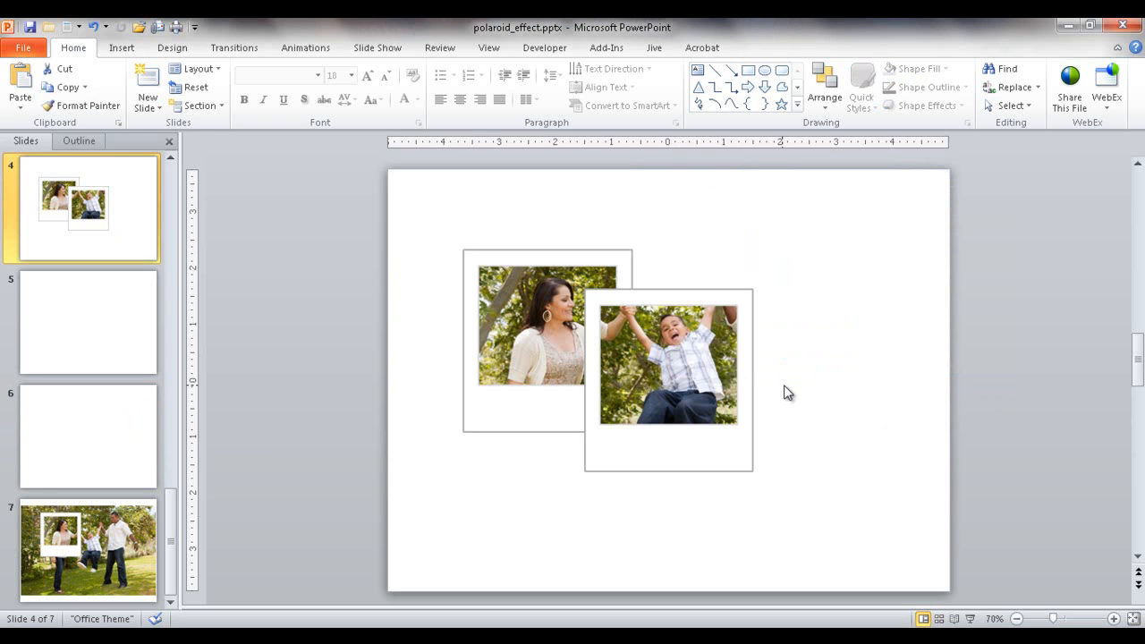
pyautogui.rightClick(787, 392)
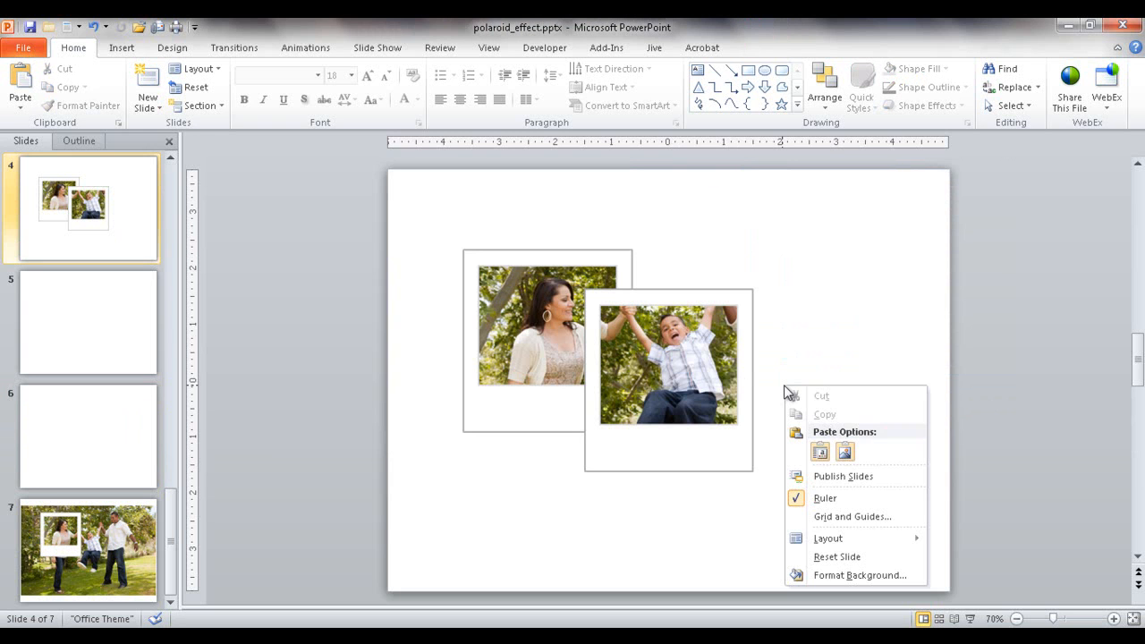
pyautogui.click(845, 452)
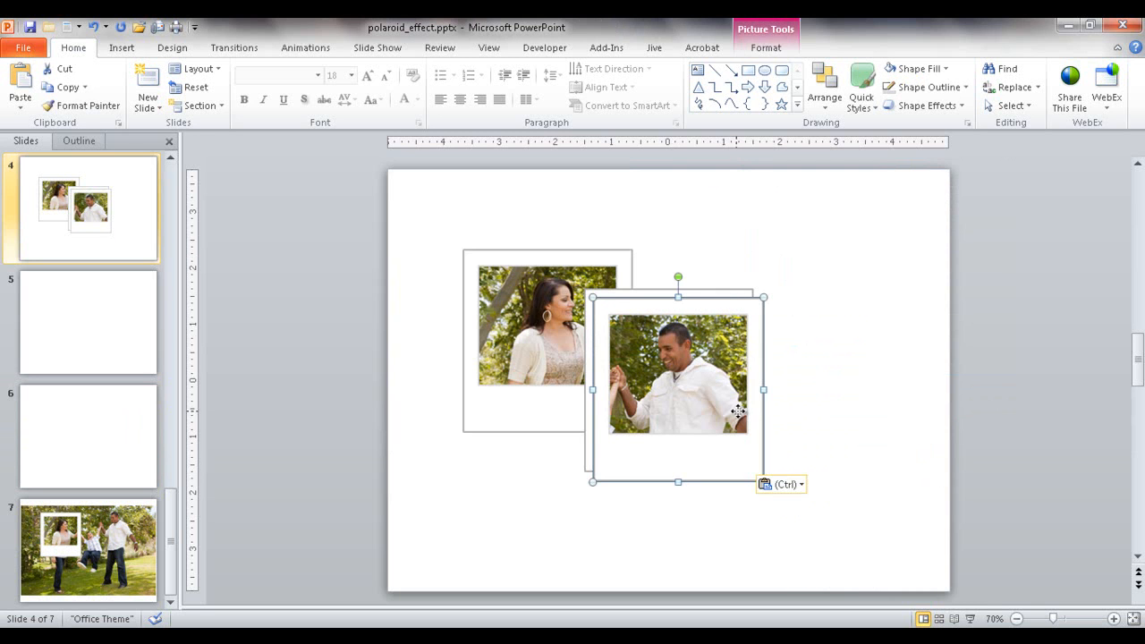